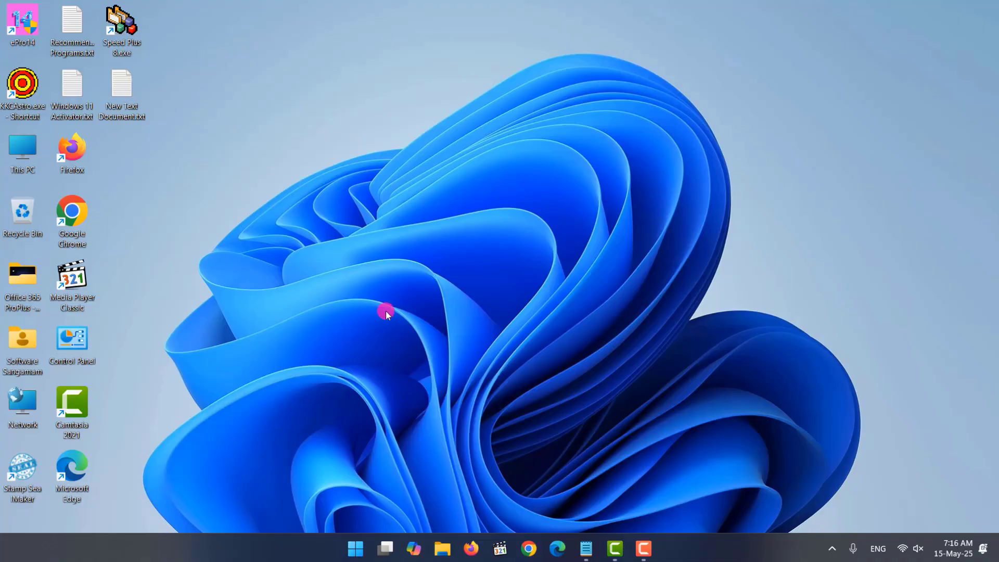
In Stamp Seal Maker, insert the Seal Stamp 5 template and move it to the middle of the page
click(17, 476)
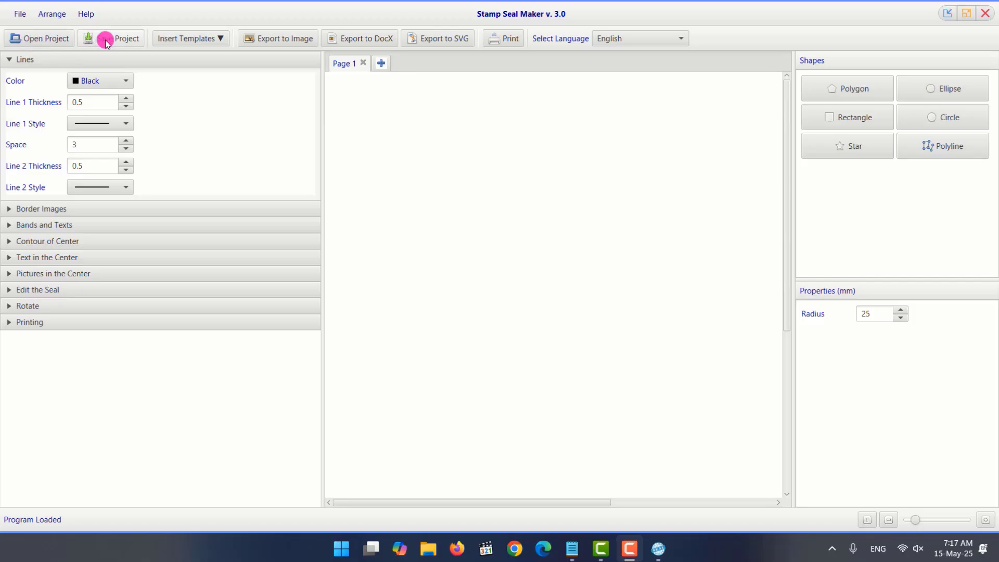
click(194, 43)
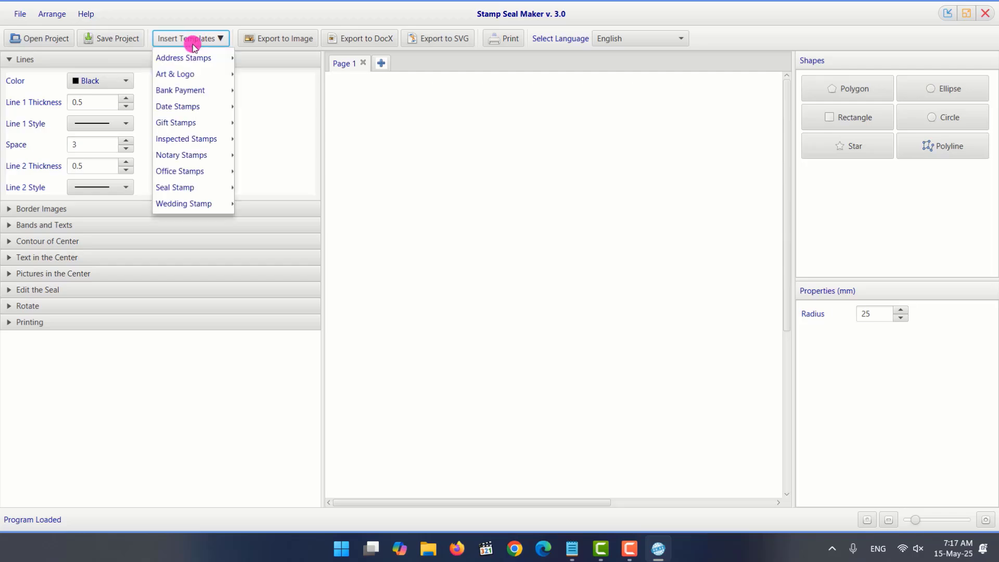
mouse_move(169, 73)
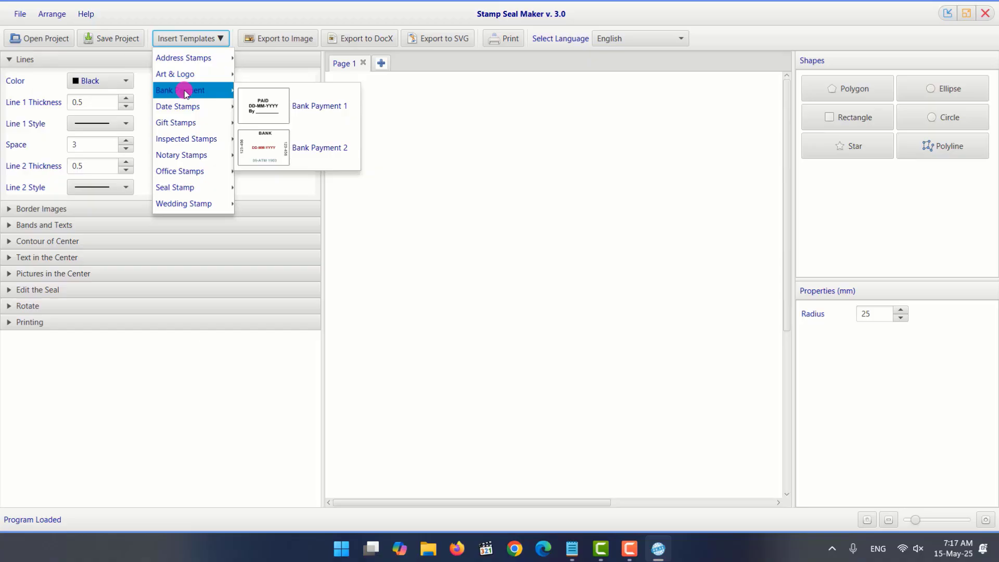
mouse_move(186, 124)
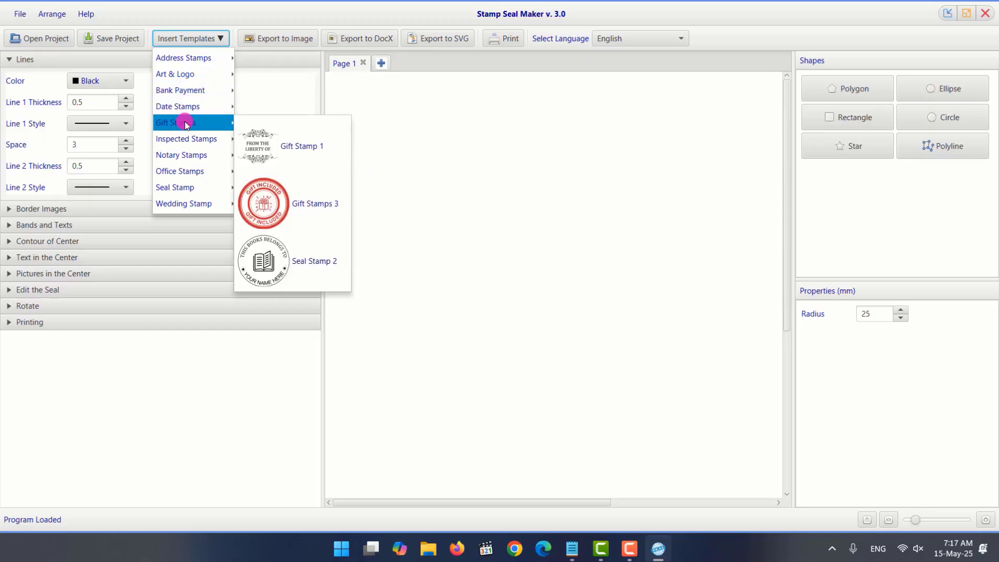
mouse_move(186, 143)
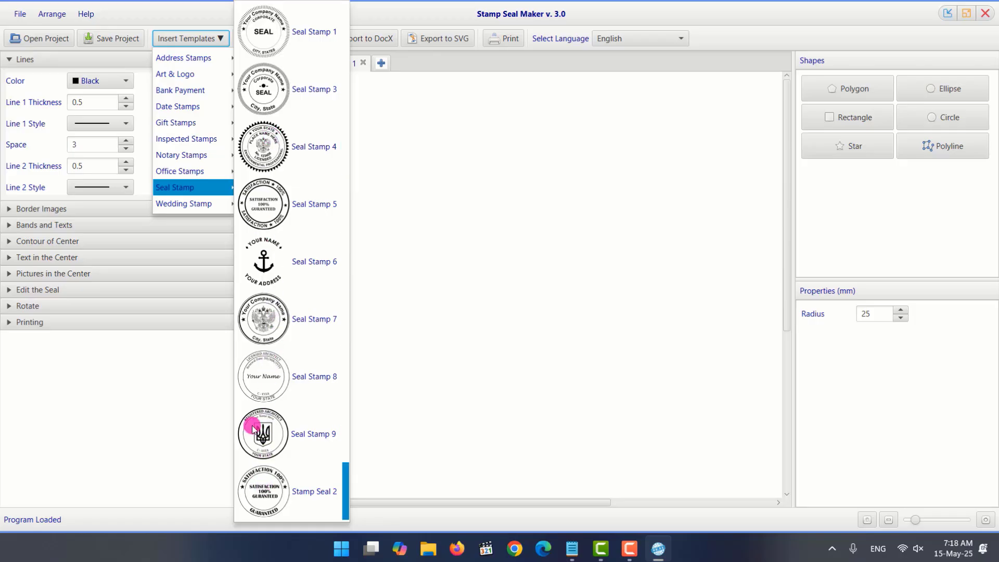
mouse_move(180, 208)
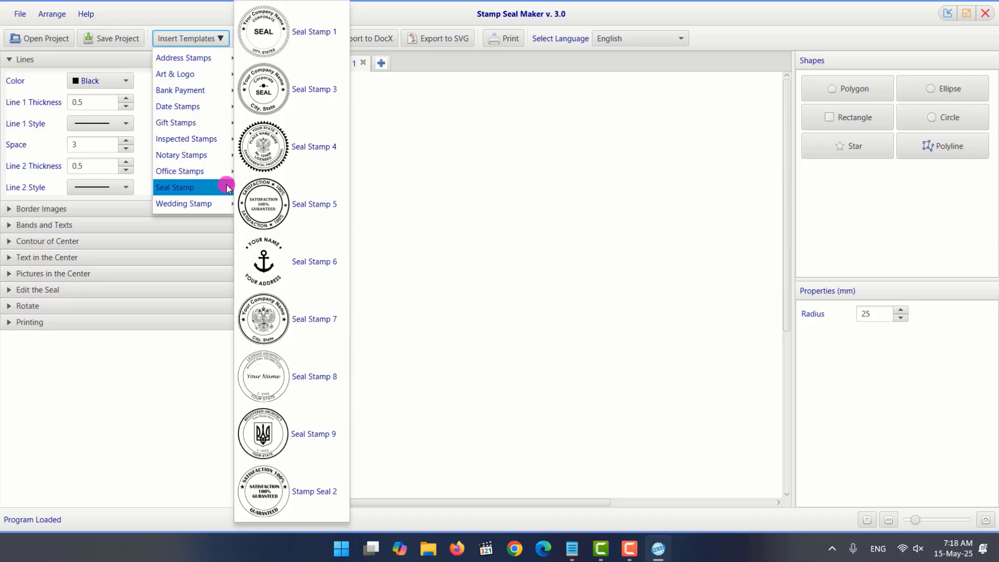
click(260, 206)
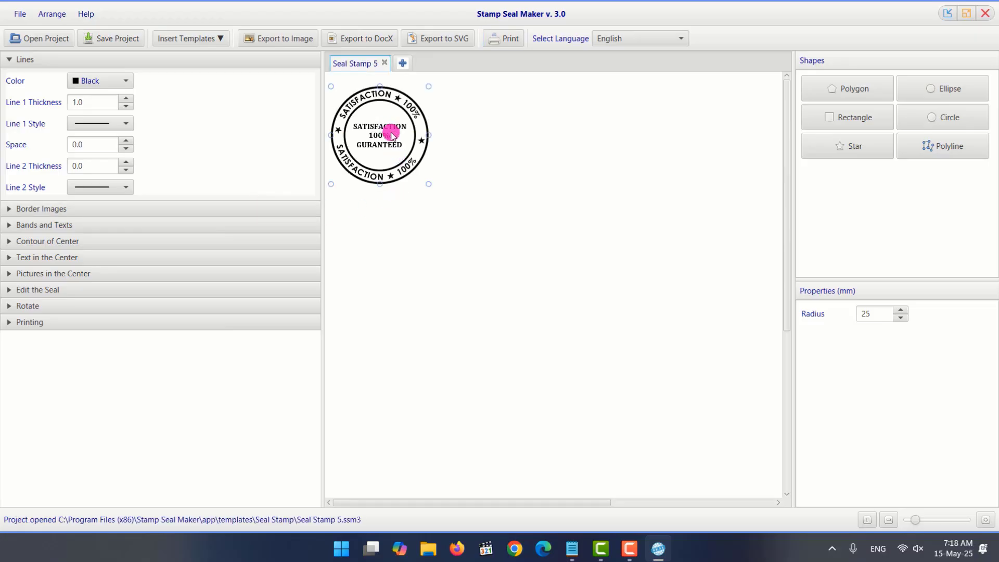
drag(388, 127, 553, 257)
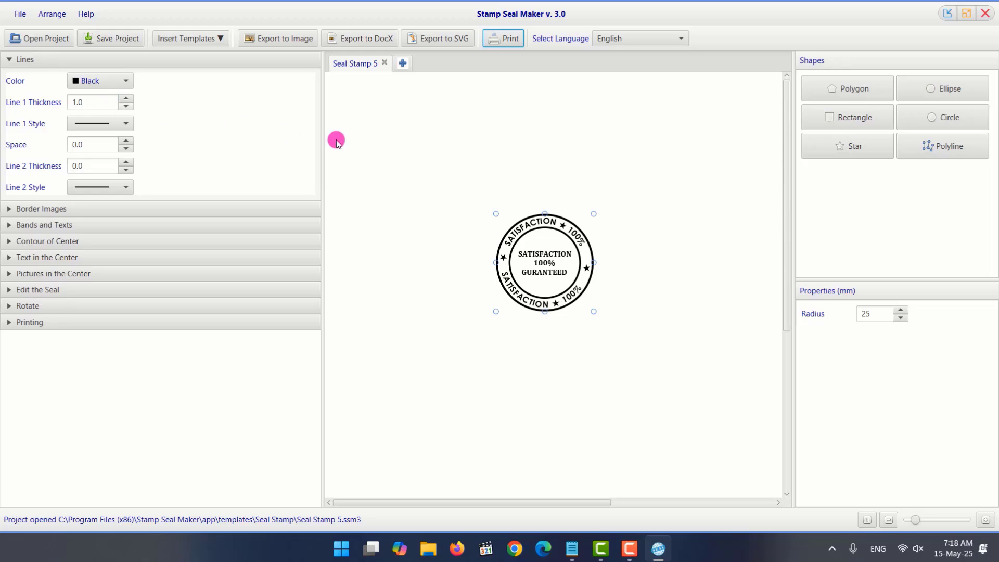
Try #cccc33 and #669966 as the colour of the seal's outer line
click(96, 83)
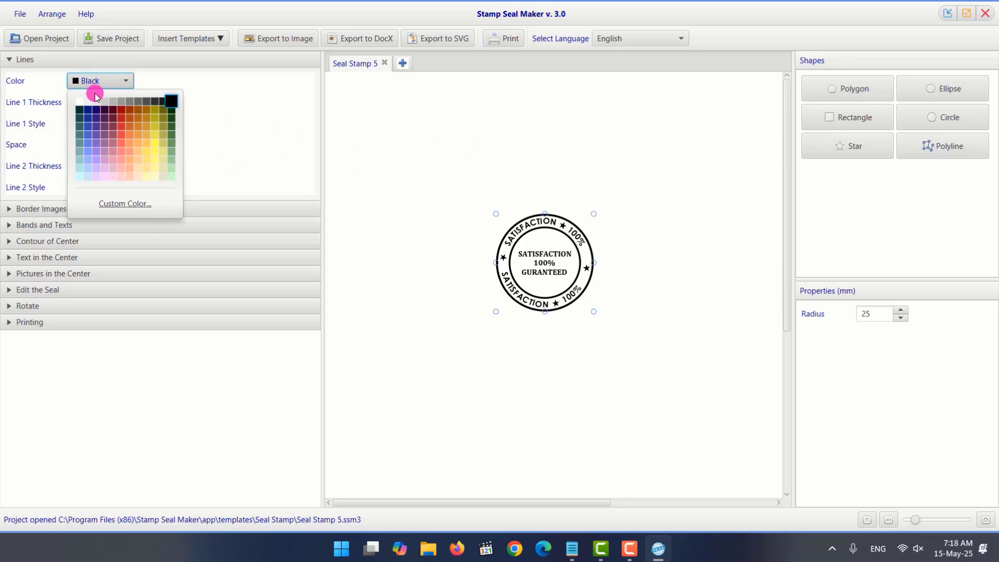
click(155, 128)
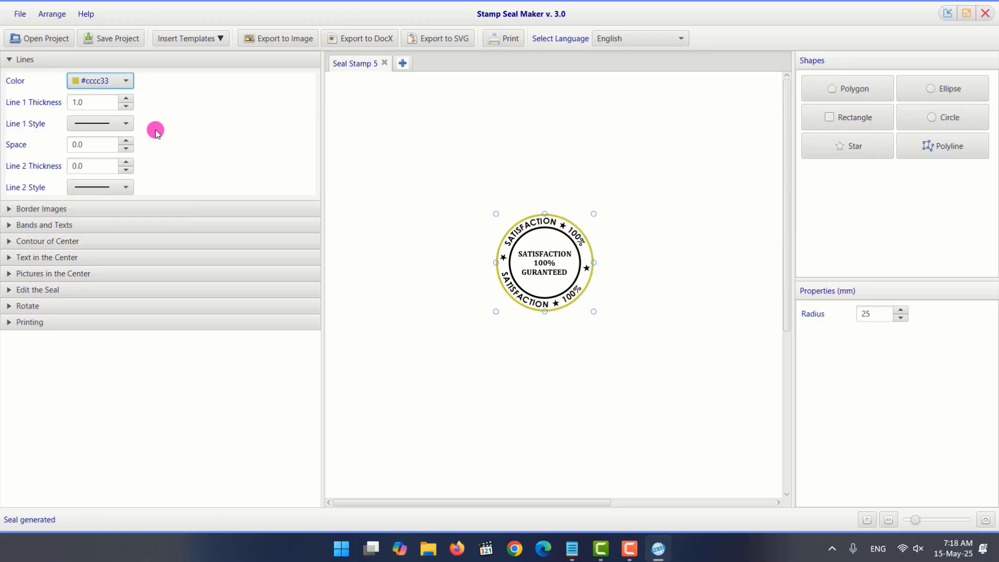
click(125, 81)
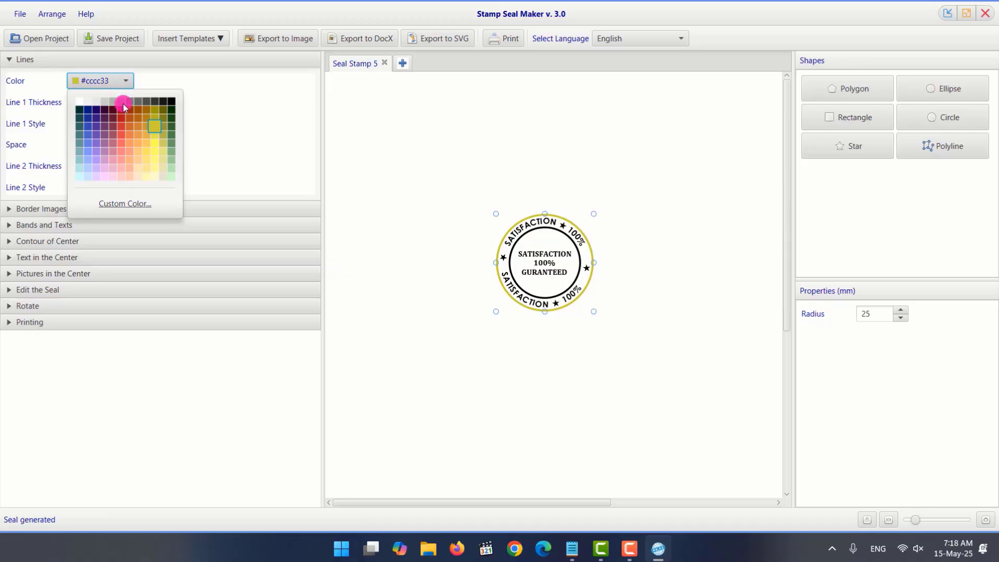
click(171, 147)
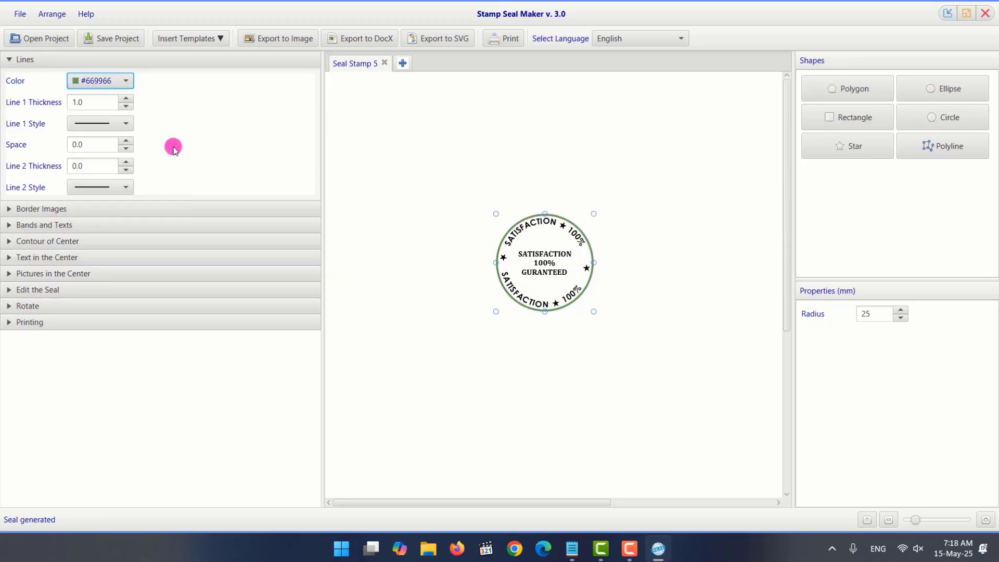
Set the seal's outer line colour to #4d66cc and enlarge the seal to a radius of about 39 mm
click(125, 81)
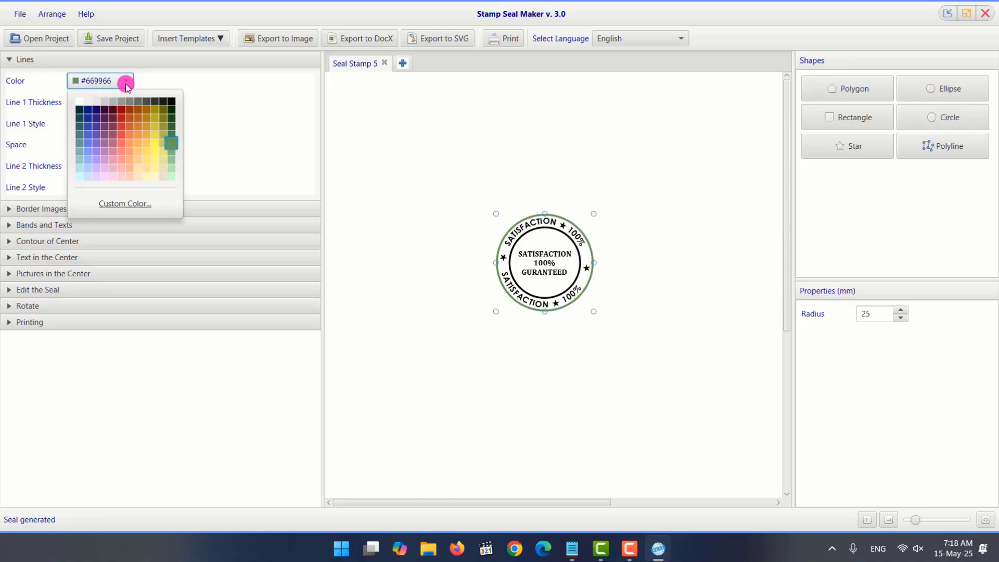
click(89, 139)
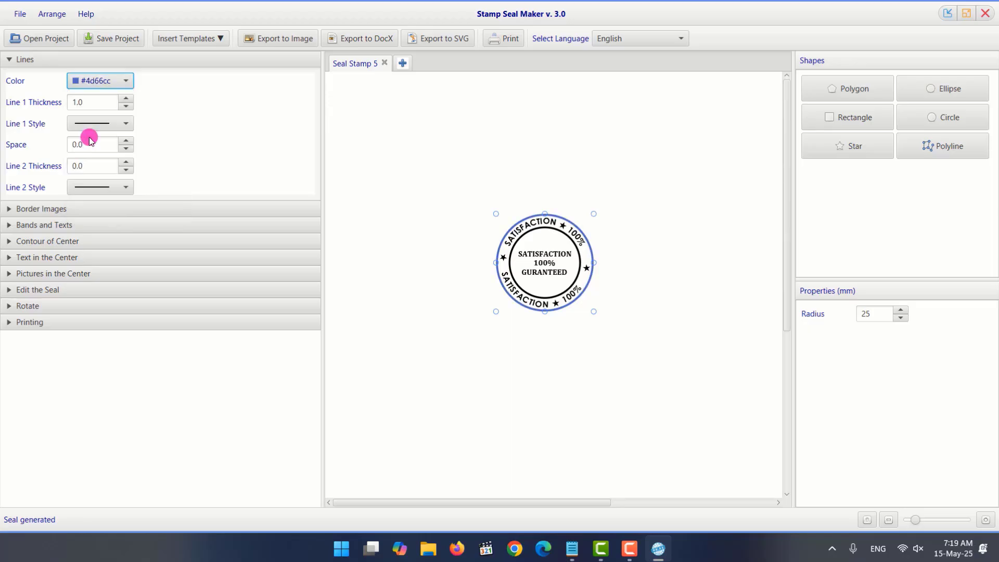
click(495, 215)
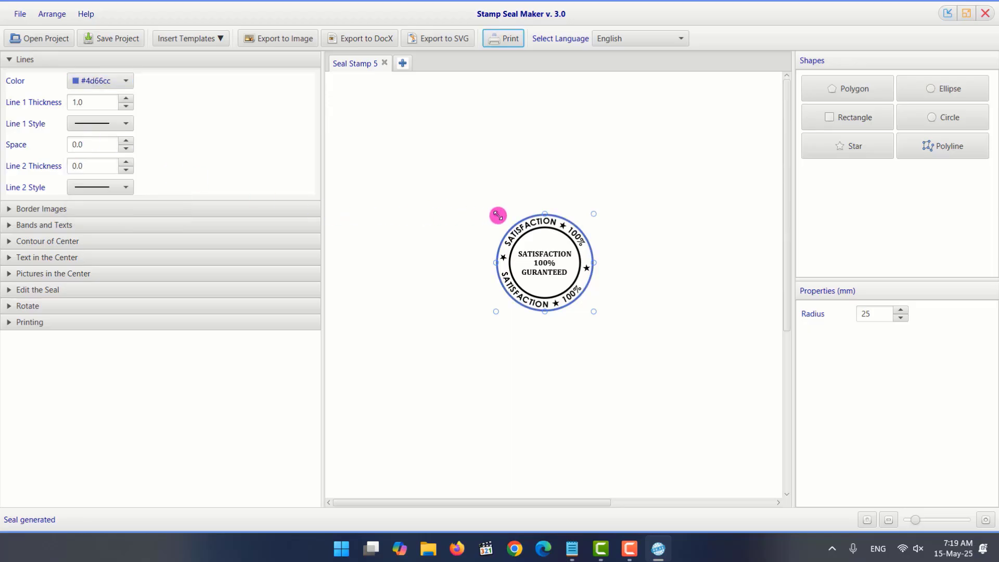
drag(498, 214, 443, 194)
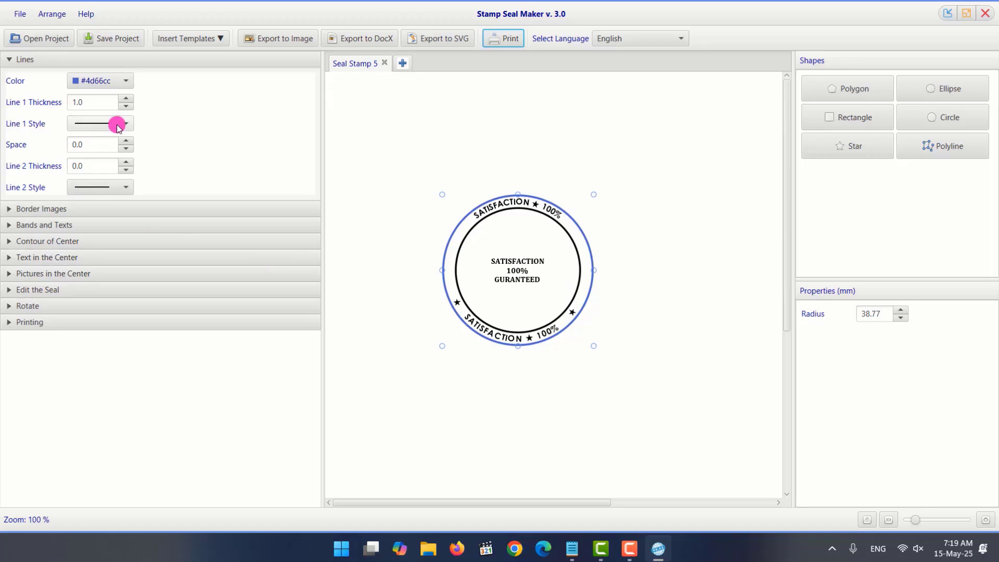
Set the thickness of the seal's line 1 to 1.5
click(126, 99)
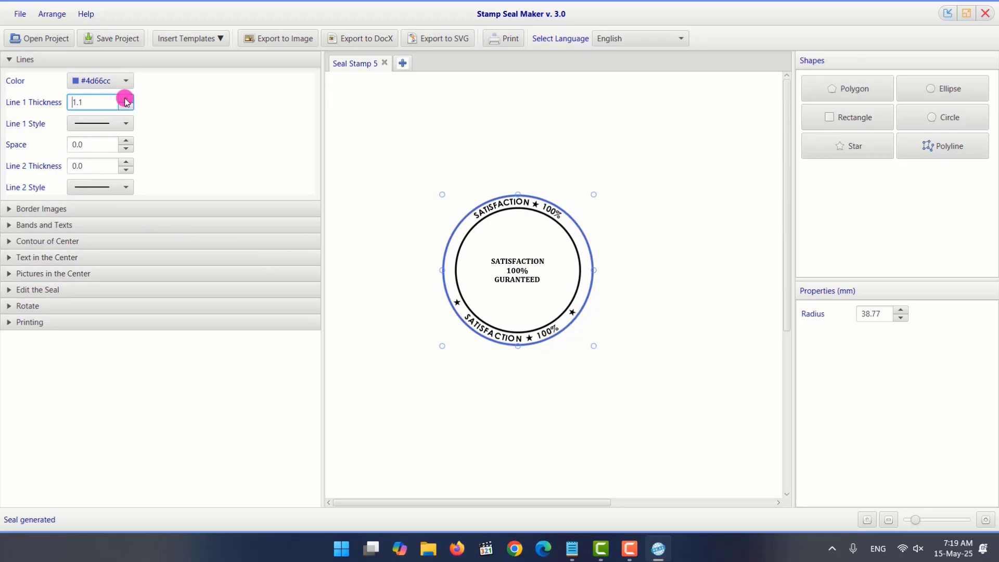
click(126, 99)
click(126, 104)
click(126, 104)
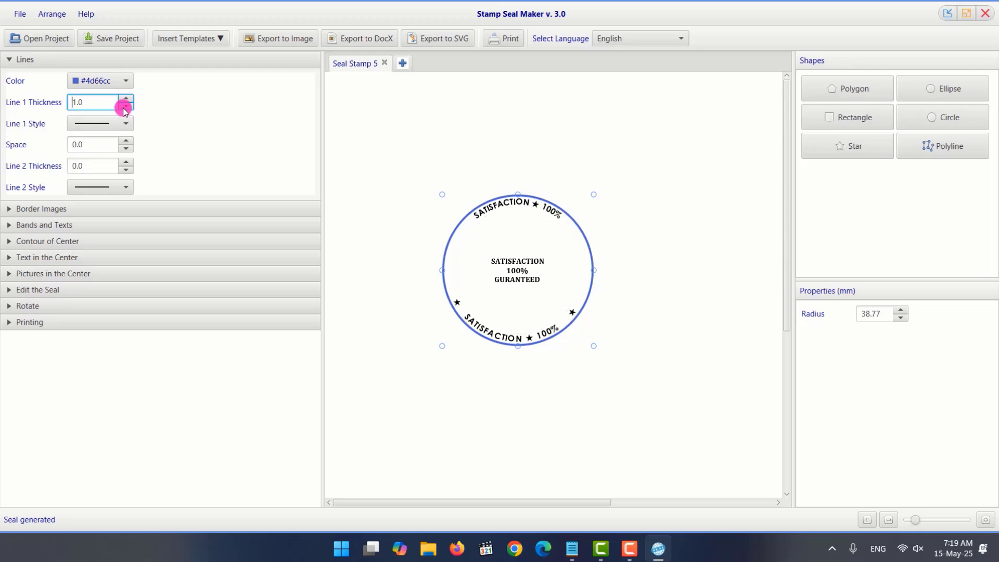
click(126, 99)
click(126, 98)
click(126, 98)
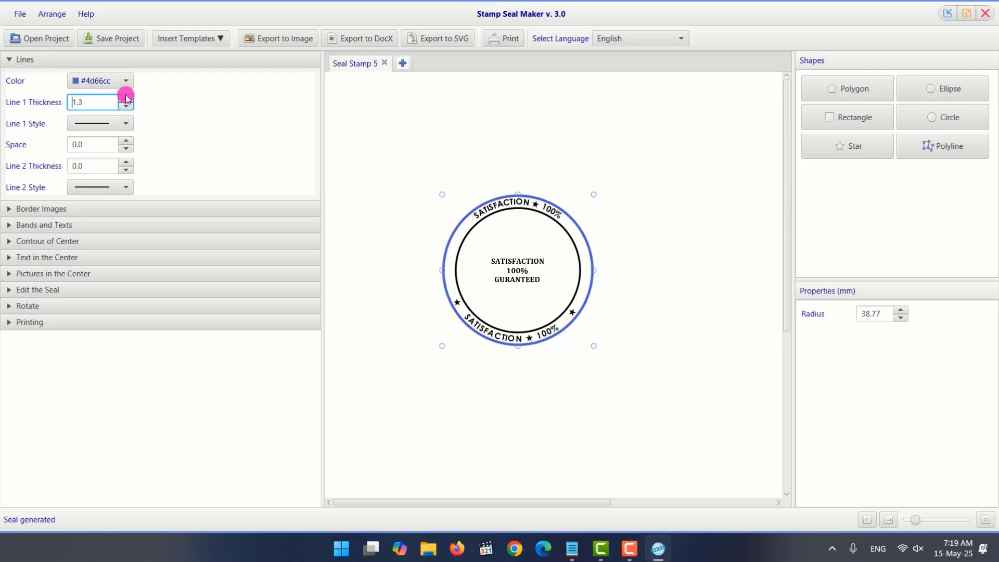
click(126, 99)
click(126, 99)
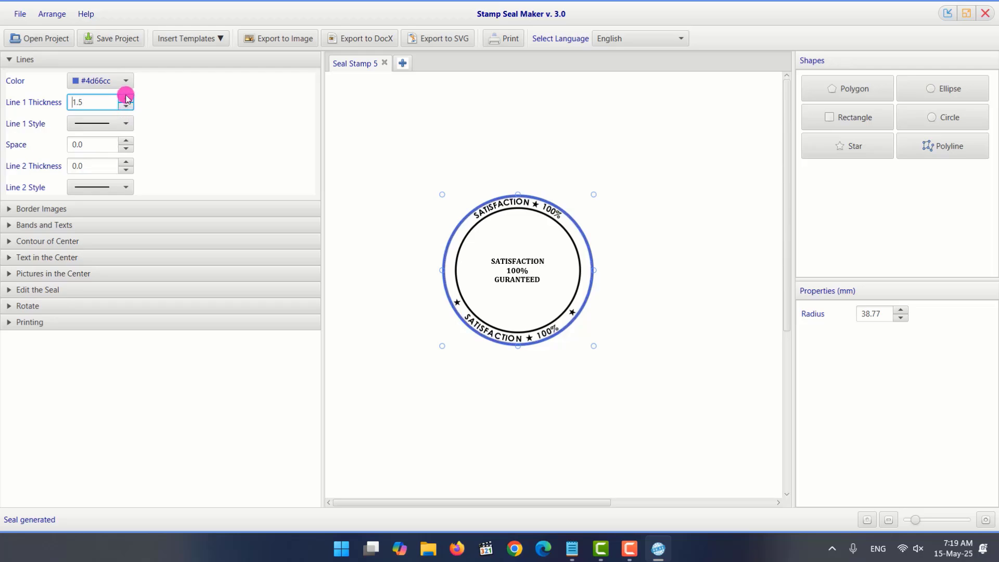
Set the space inside the seal's outer line to 6.4
click(126, 140)
click(126, 140)
click(126, 141)
click(126, 140)
click(126, 140)
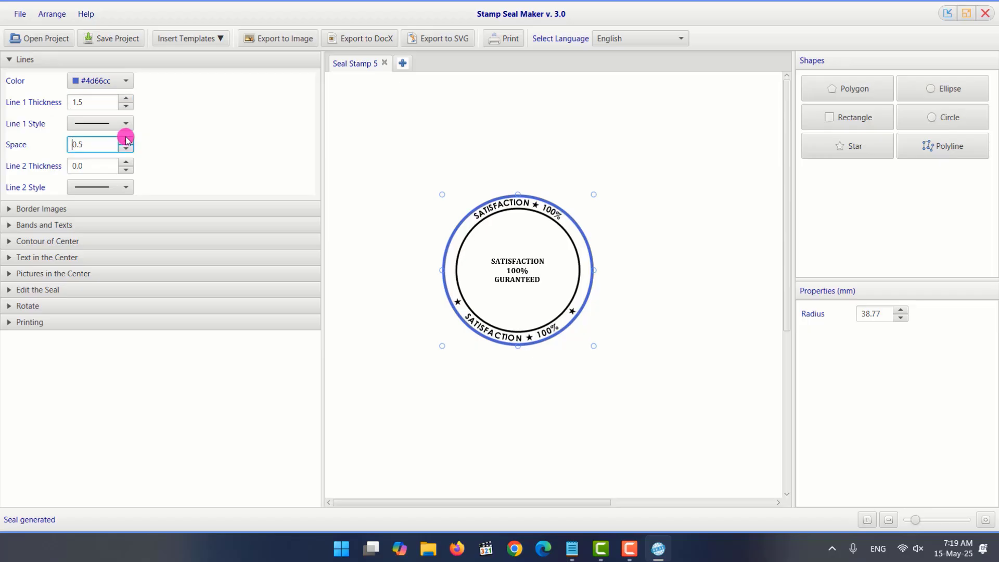
click(126, 140)
click(126, 140)
click(125, 139)
click(126, 140)
click(126, 139)
click(126, 139)
click(126, 139)
click(126, 139)
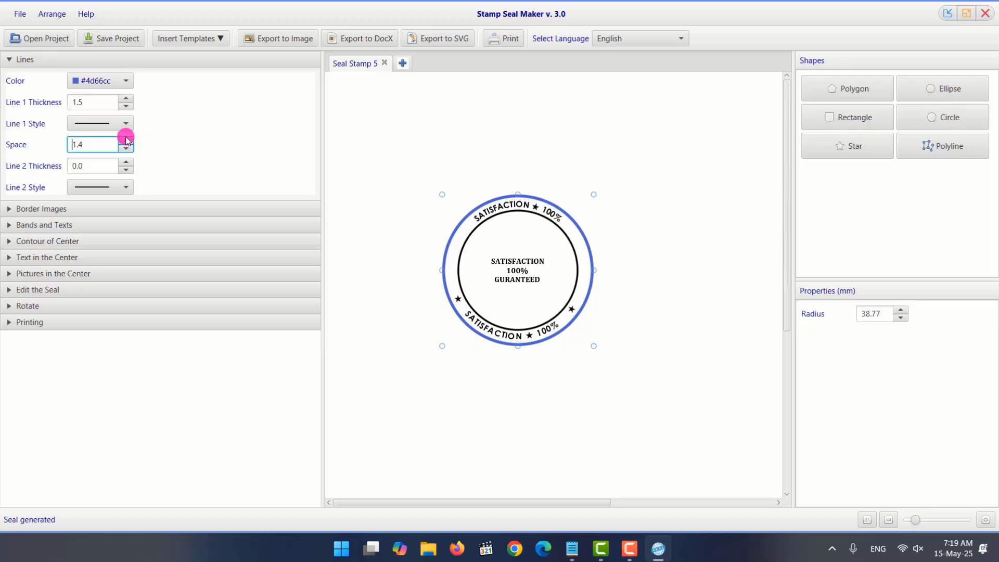
click(126, 140)
click(126, 139)
click(126, 139)
click(126, 140)
click(126, 139)
click(126, 139)
click(126, 139)
click(126, 139)
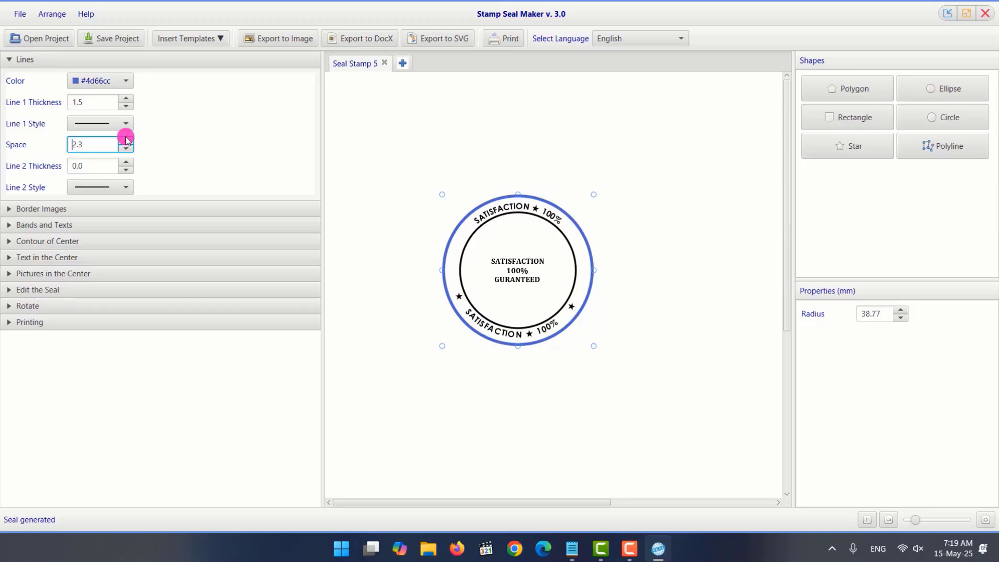
click(126, 140)
click(126, 139)
click(126, 139)
click(126, 140)
click(126, 140)
click(126, 139)
click(126, 140)
click(126, 140)
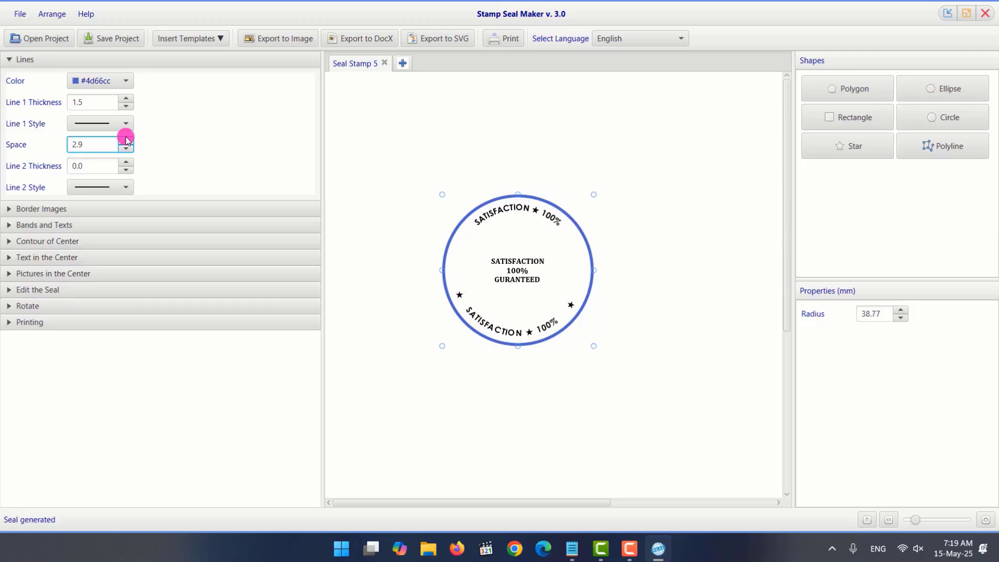
click(126, 140)
click(126, 139)
click(126, 140)
click(126, 139)
click(126, 140)
click(126, 140)
click(126, 139)
click(126, 139)
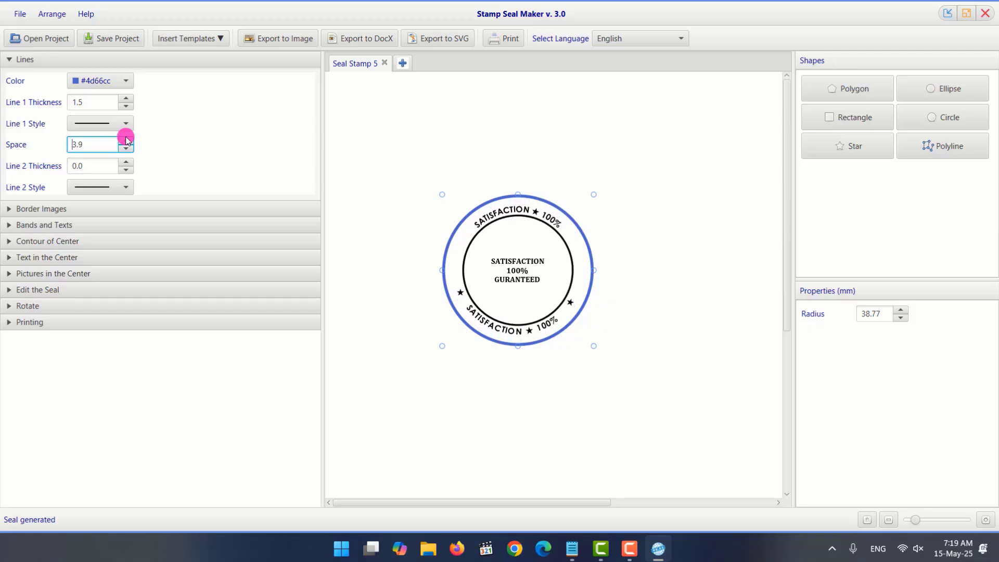
click(126, 139)
click(126, 140)
click(126, 140)
click(126, 139)
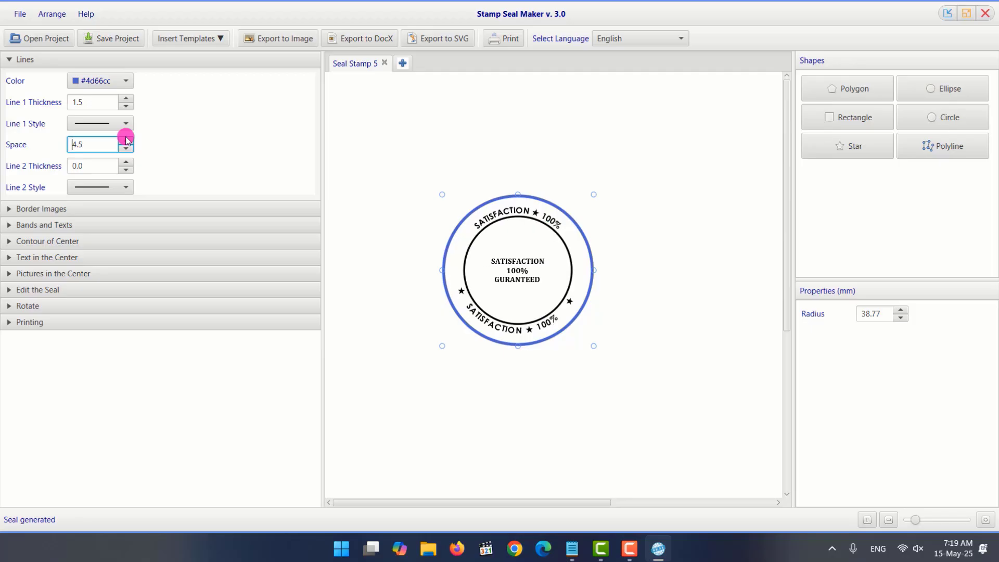
click(126, 140)
click(126, 139)
click(125, 140)
click(126, 140)
click(126, 139)
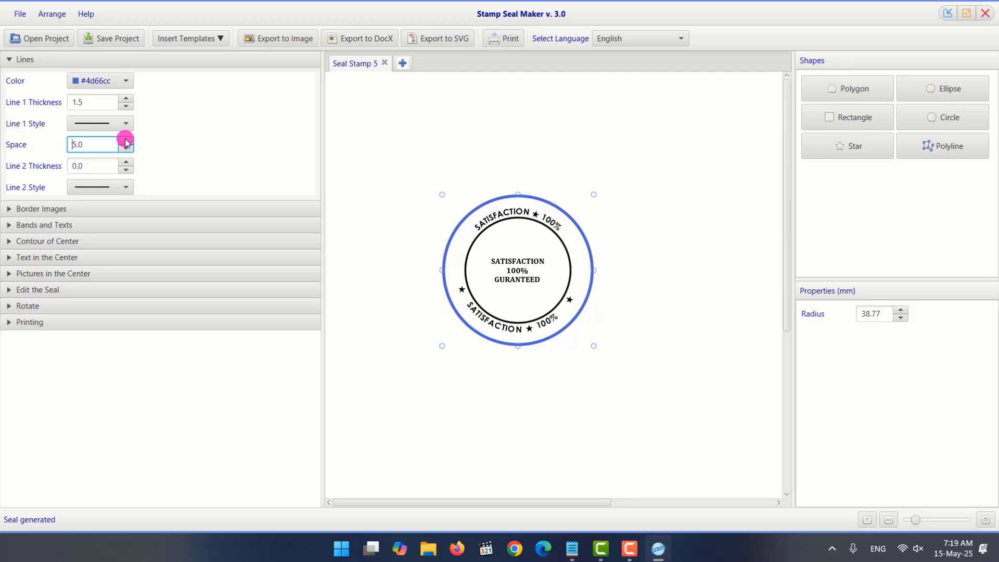
click(126, 140)
click(126, 139)
click(126, 140)
click(126, 140)
click(126, 139)
click(126, 139)
click(126, 139)
click(126, 139)
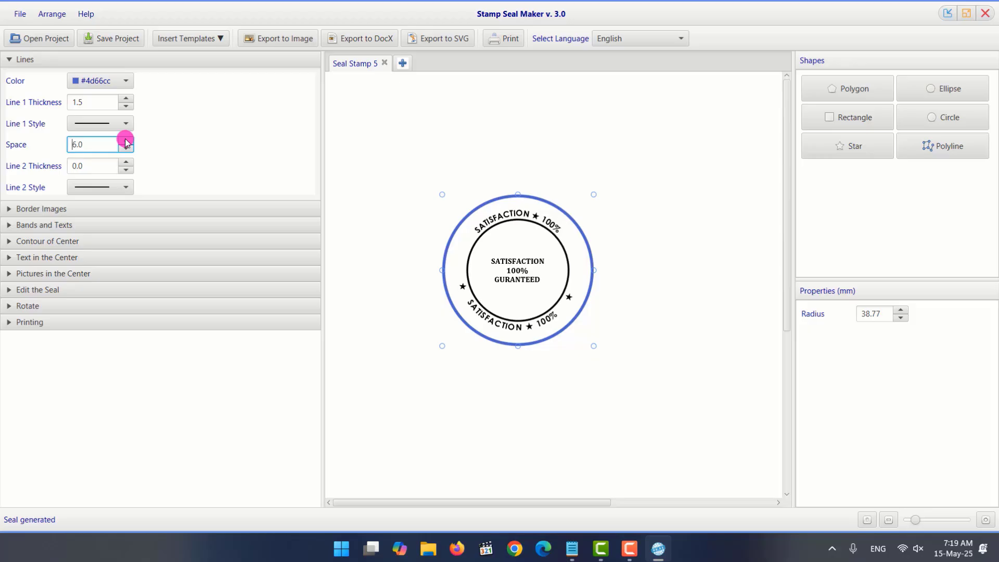
click(126, 140)
click(126, 140)
click(126, 140)
click(126, 140)
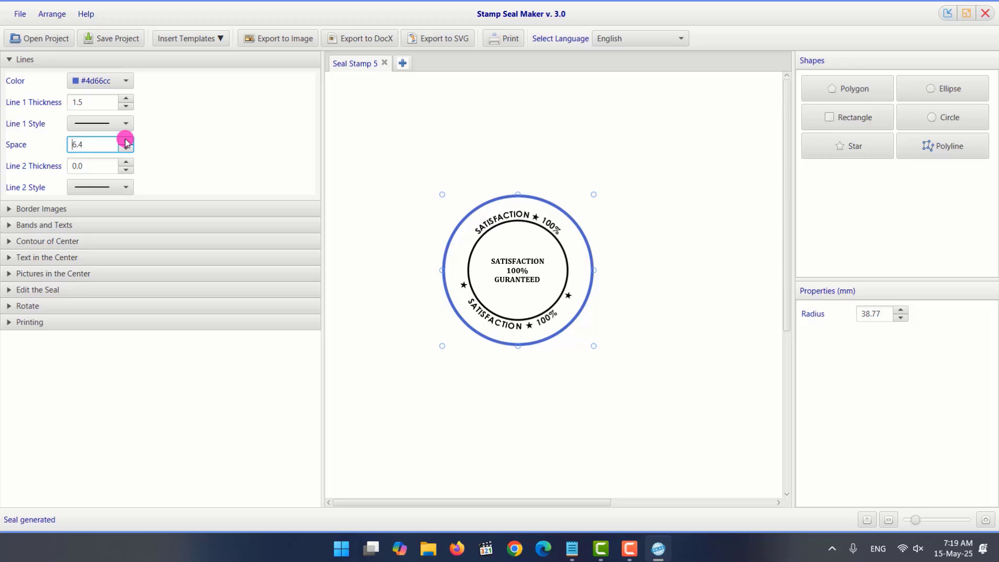
Load floral_1.png from the frame folder as the seal's border image
click(35, 210)
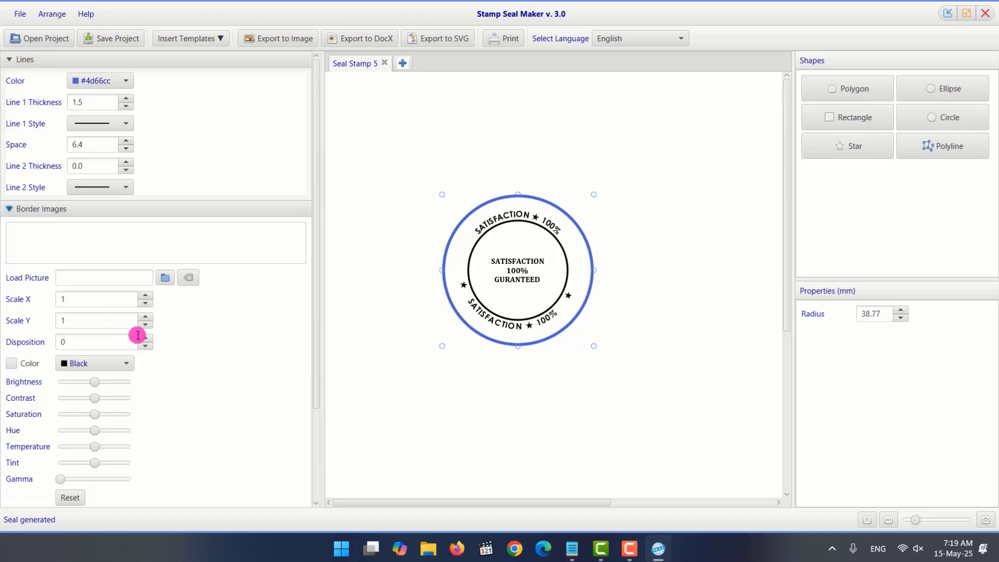
click(164, 278)
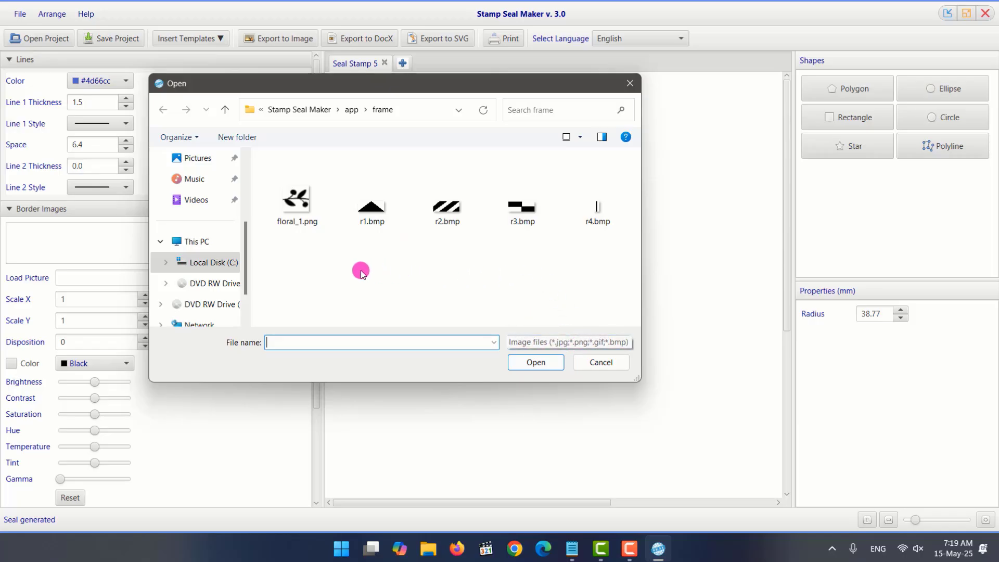
click(283, 206)
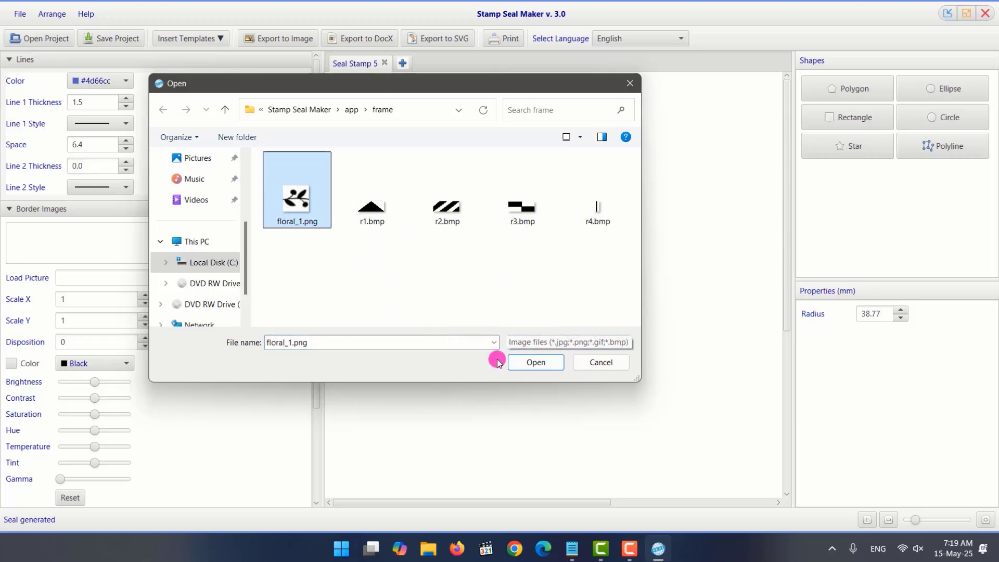
click(532, 362)
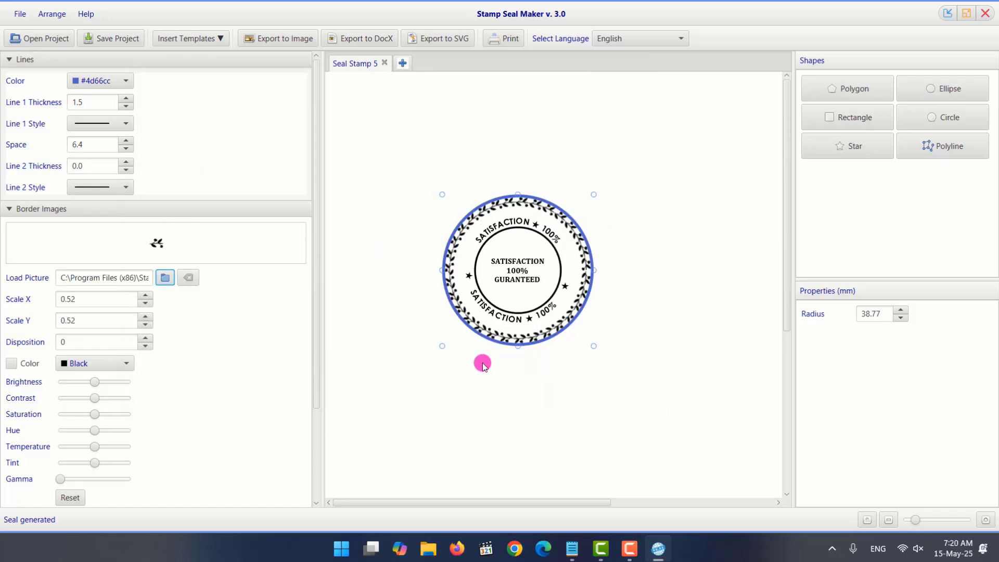
click(413, 364)
key(Up)
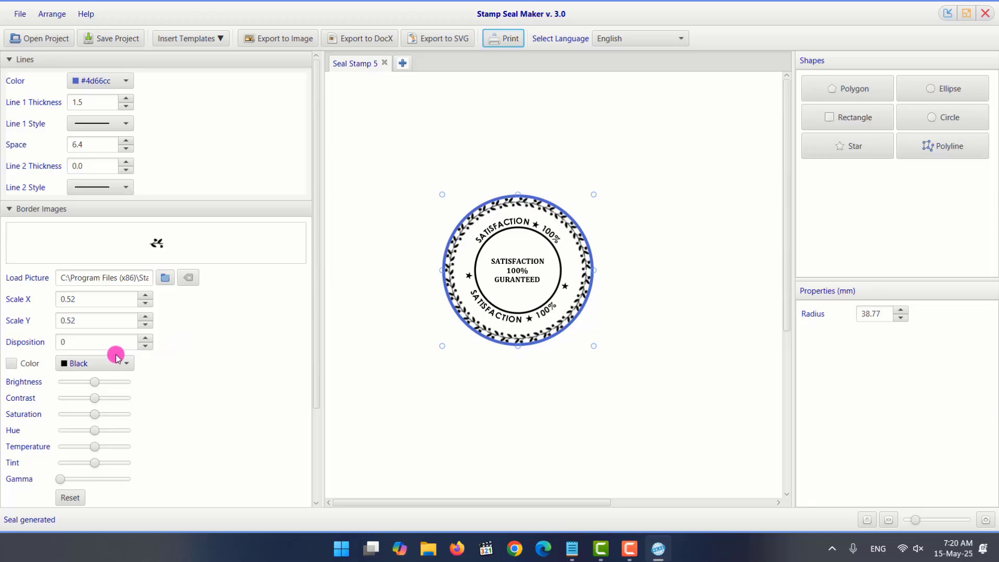
Enable recolouring of the floral border image and set its colour to #e64d4d
click(12, 364)
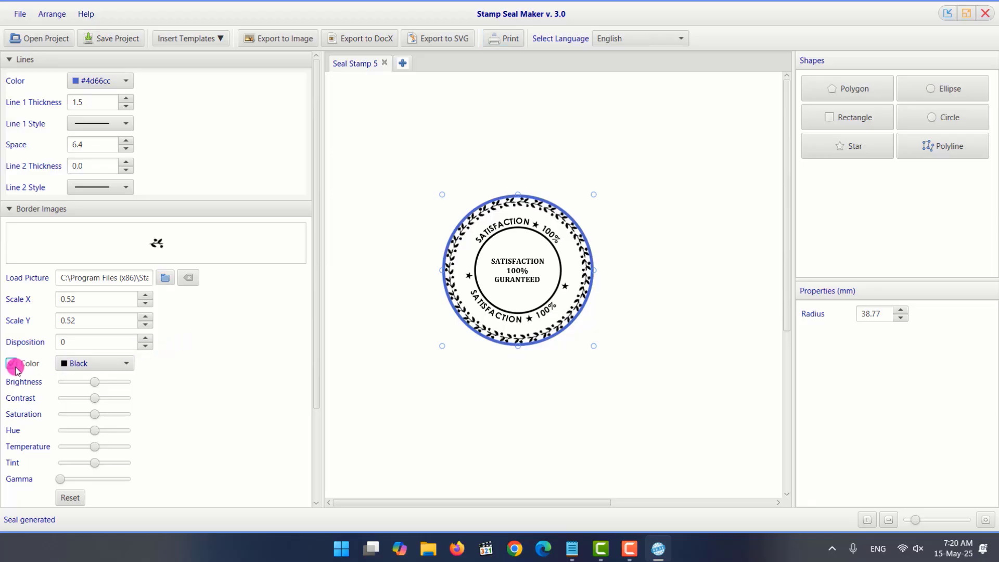
click(127, 364)
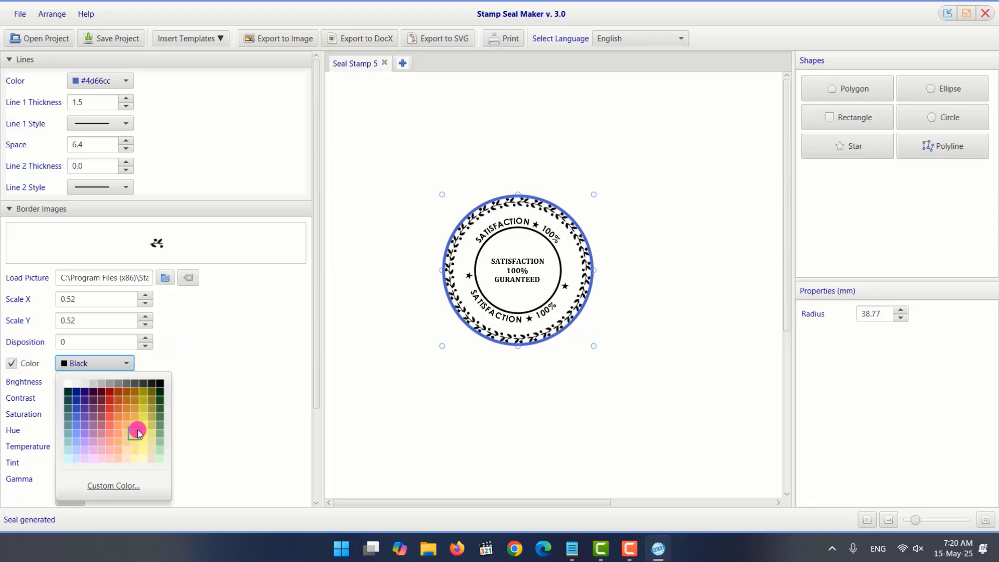
click(109, 418)
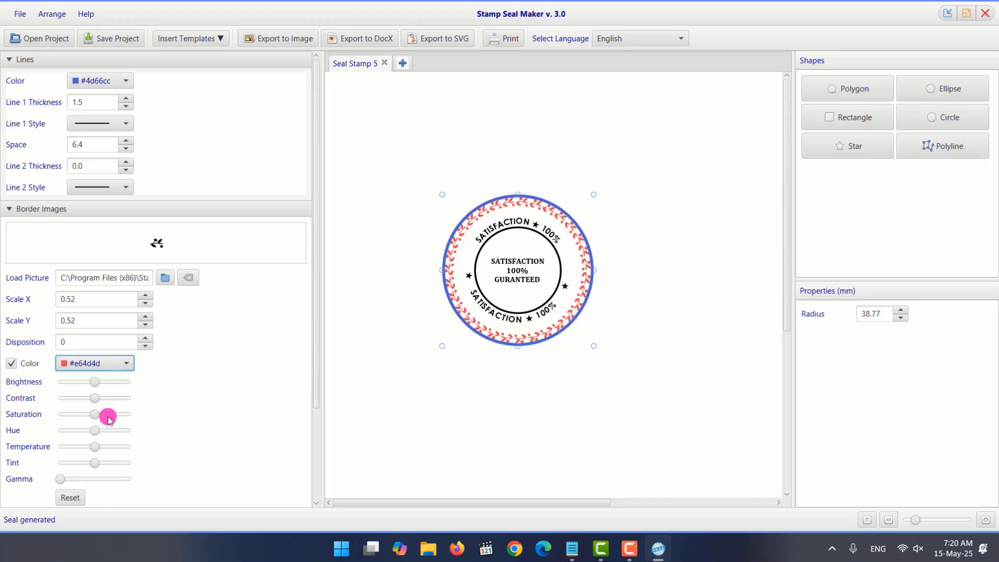
click(411, 374)
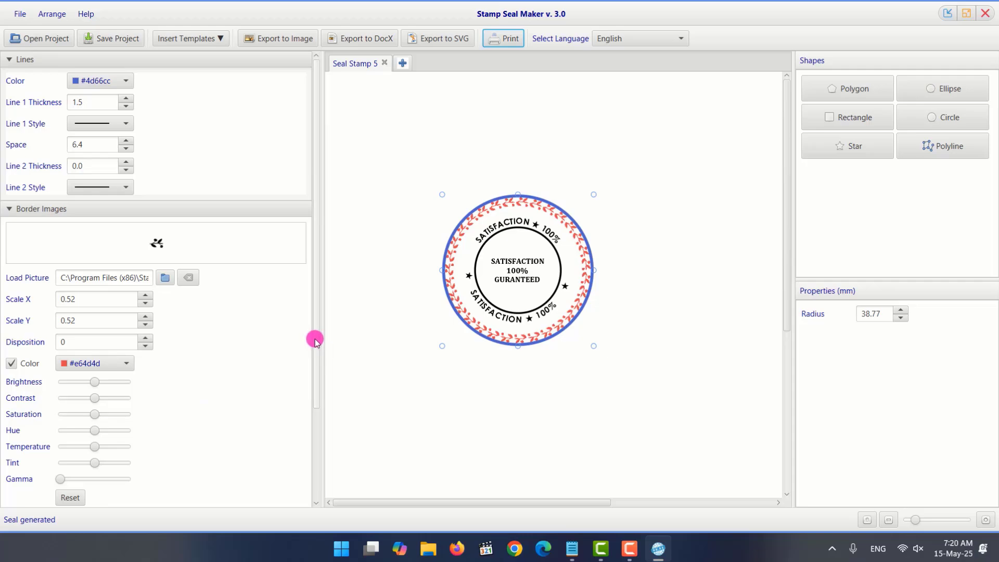
Replace the top line text of Band 1 with "assosciation"
scroll(307, 364, down, 3)
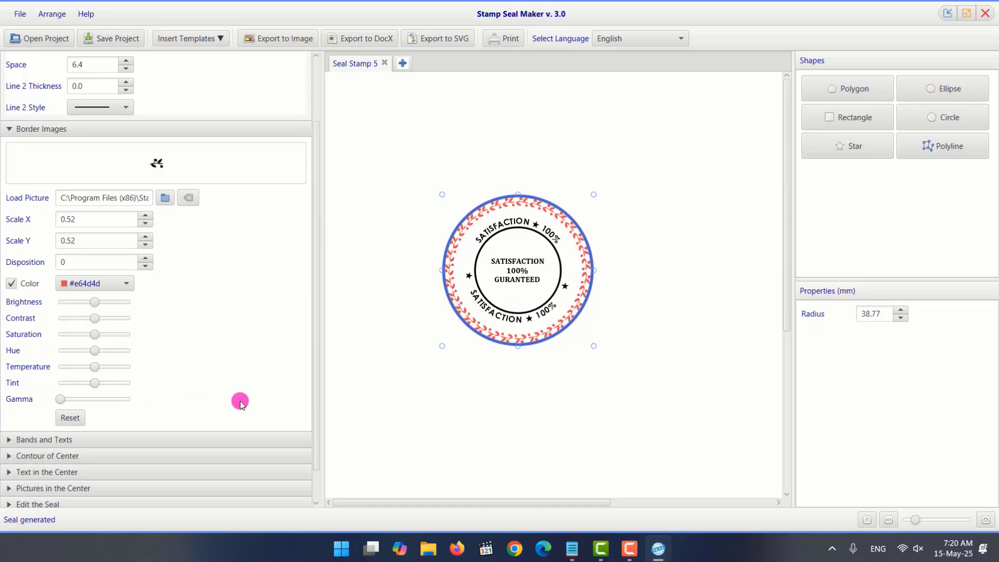
scroll(314, 375, down, 2)
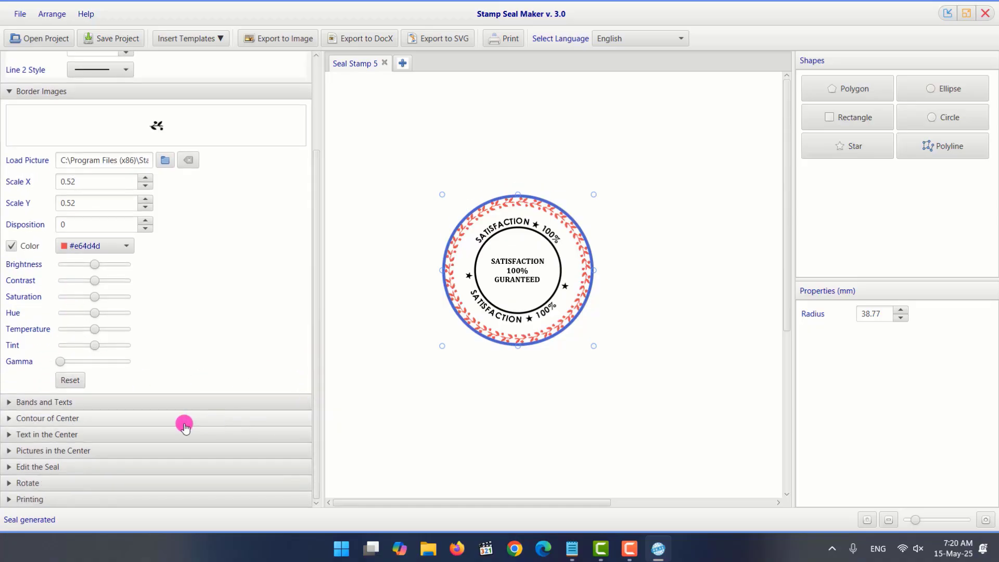
click(70, 403)
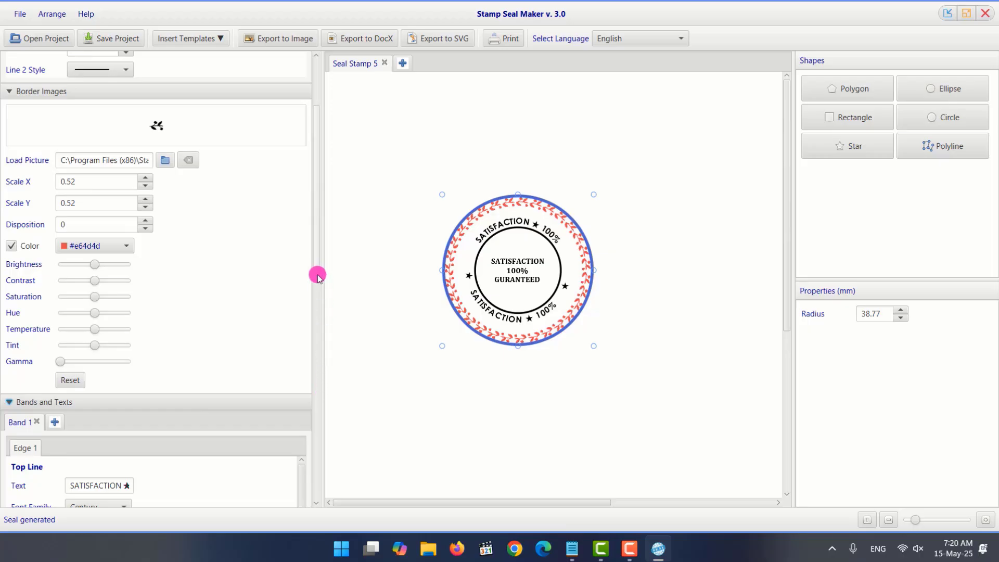
drag(318, 275, 312, 339)
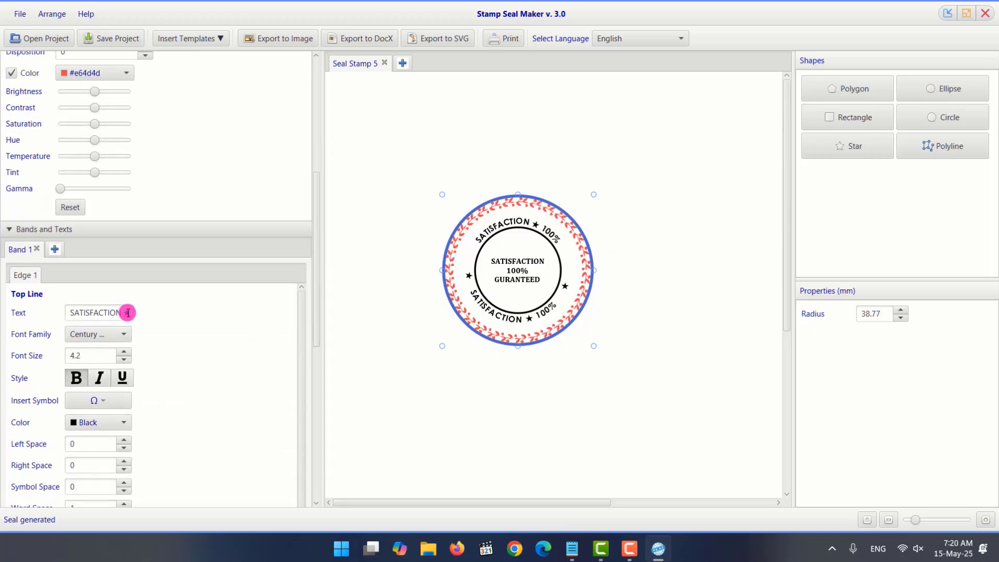
drag(134, 313, 68, 315)
click(439, 296)
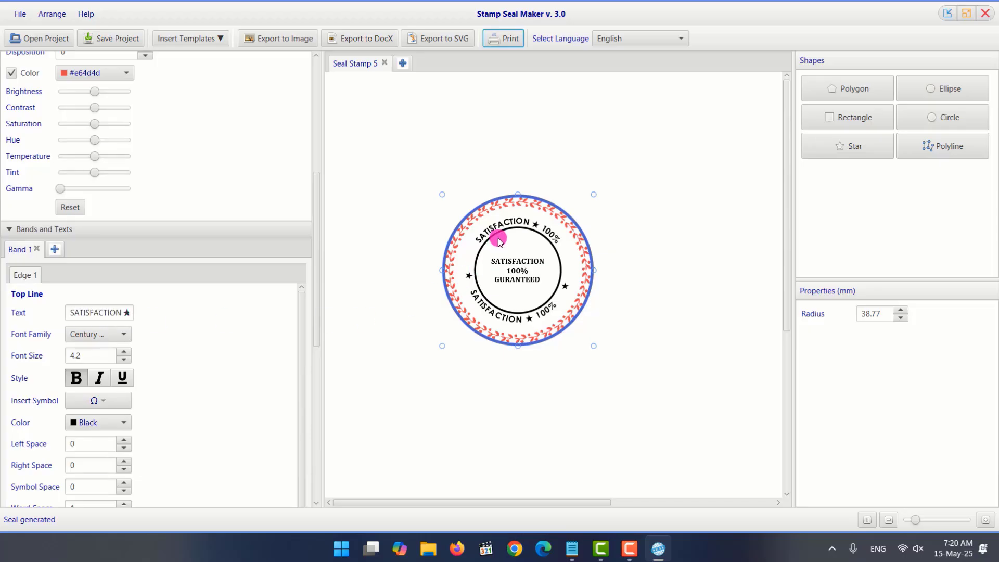
click(128, 313)
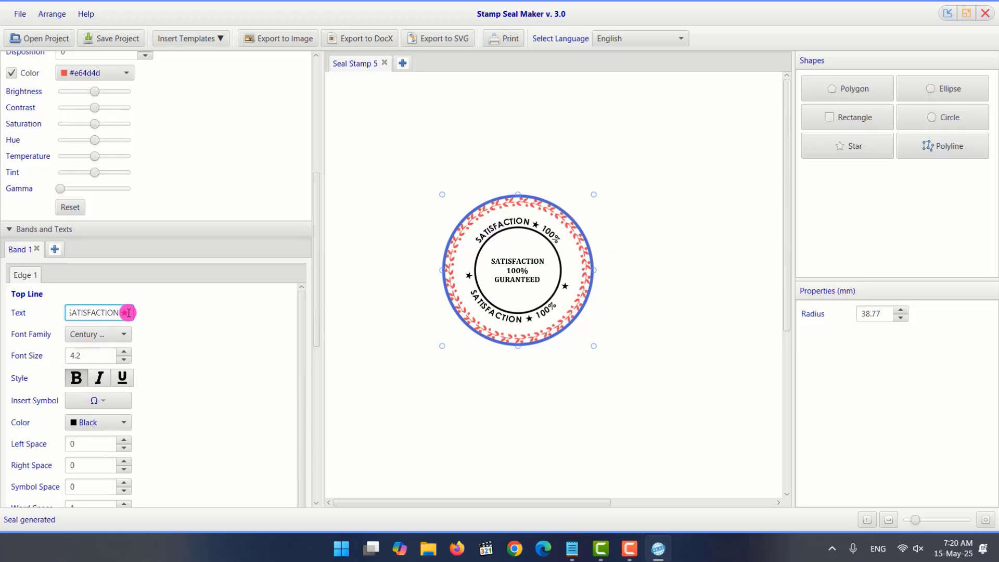
key(BackSpace)
key(BackSpace)
key(BackSpace)
key(BackSpace)
key(BackSpace)
key(BackSpace)
key(BackSpace)
key(BackSpace)
key(BackSpace)
key(BackSpace)
key(BackSpace)
key(BackSpace)
key(BackSpace)
key(BackSpace)
key(BackSpace)
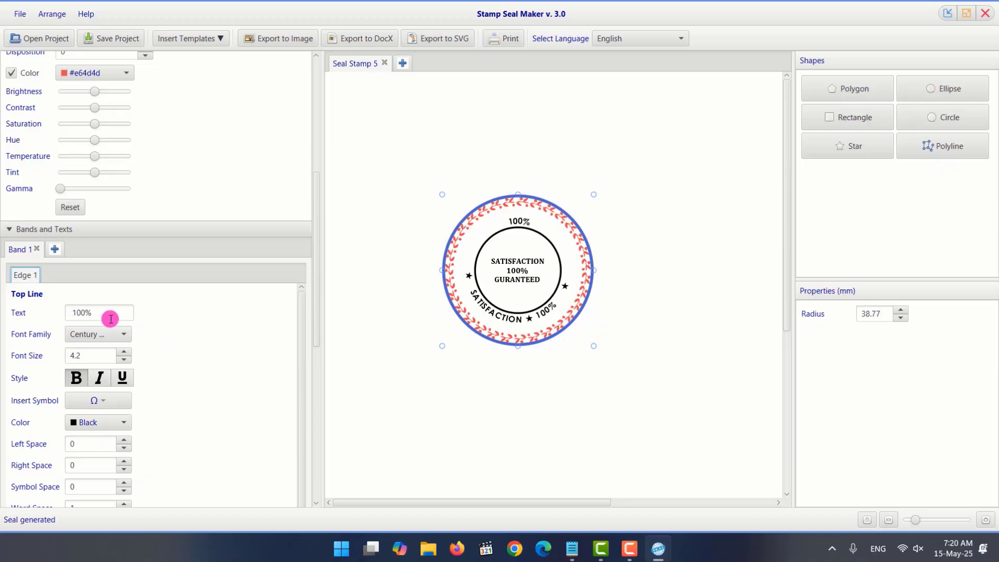
click(111, 318)
key(BackSpace)
key(BackSpace)
key(BackSpace)
key(BackSpace)
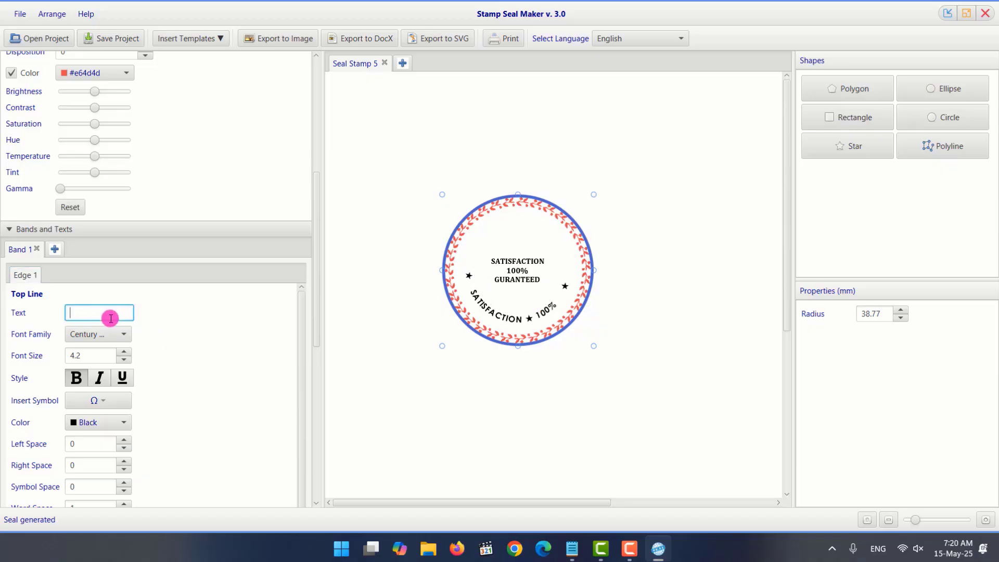
text(a)
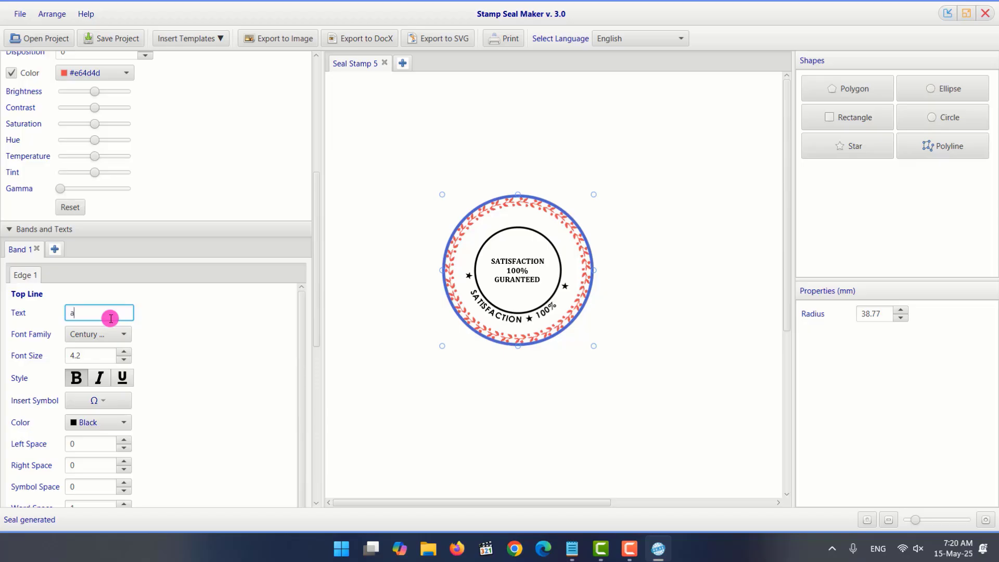
text(ssosciation)
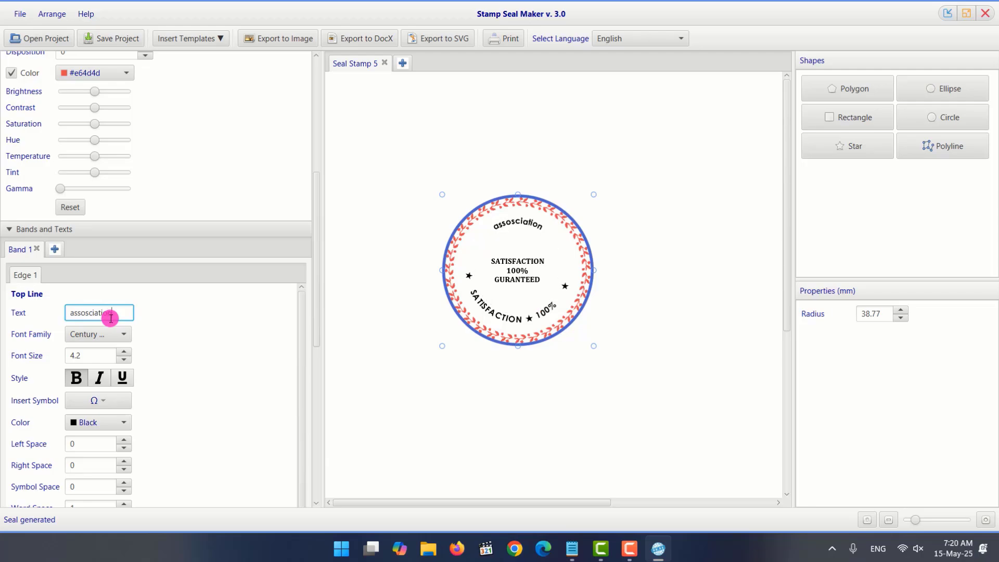
click(484, 238)
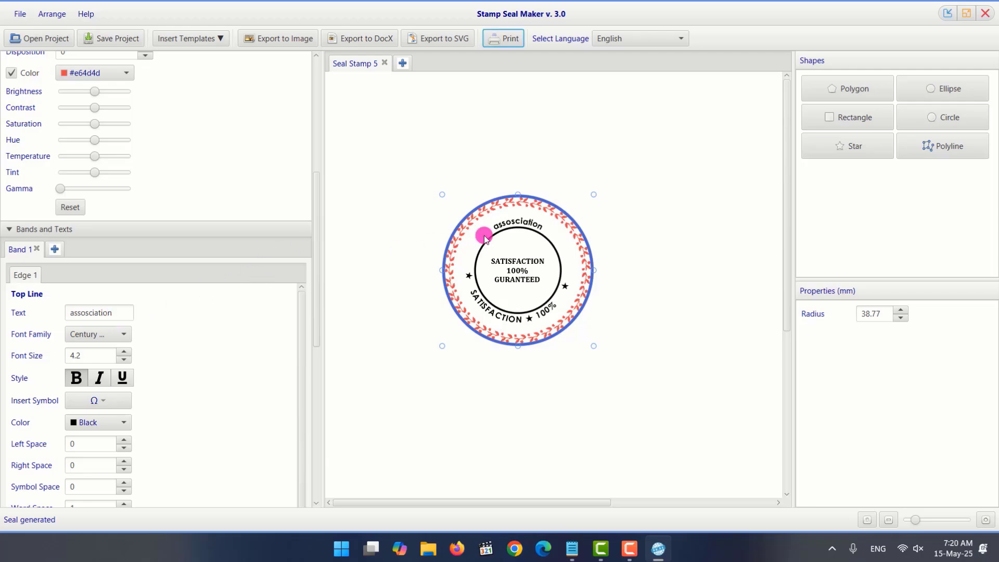
click(528, 229)
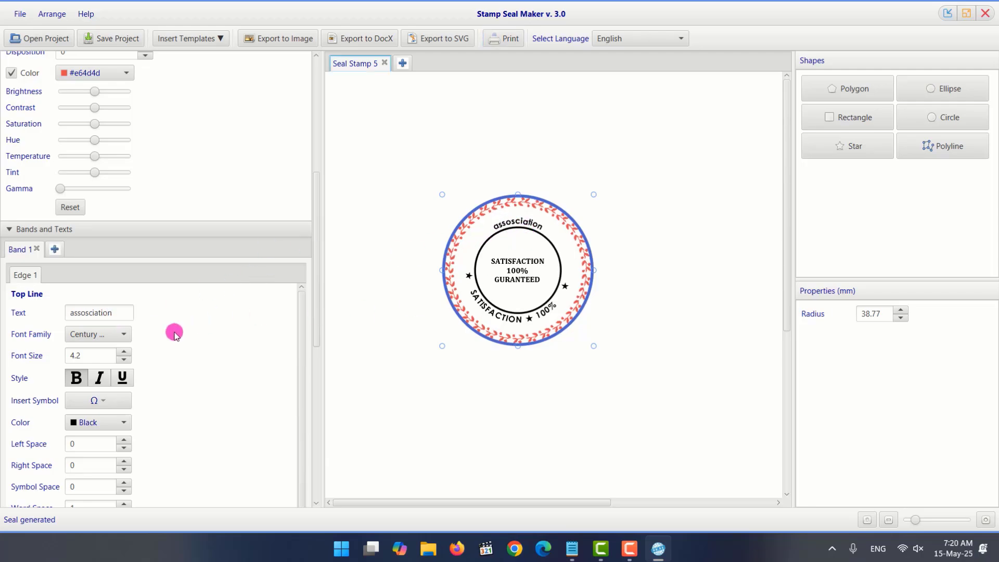
Try the top line text of Band 1 in non-bold Kristen ITC
click(77, 379)
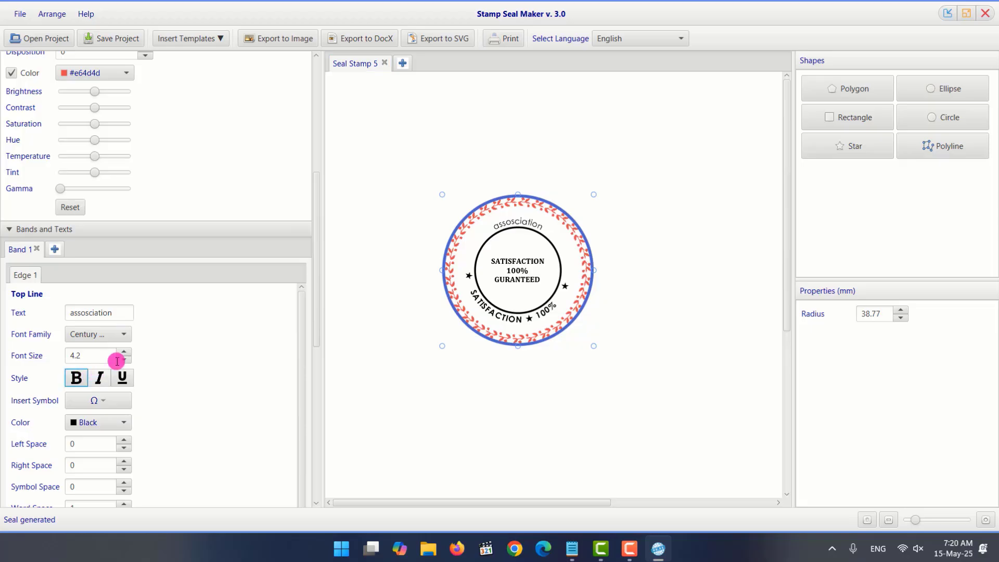
click(119, 335)
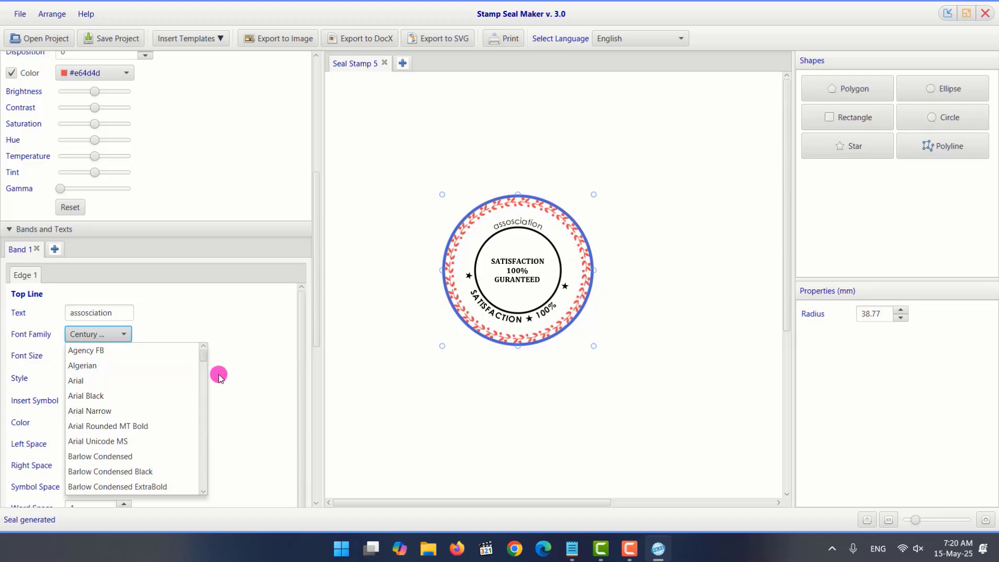
drag(205, 358, 194, 404)
click(100, 418)
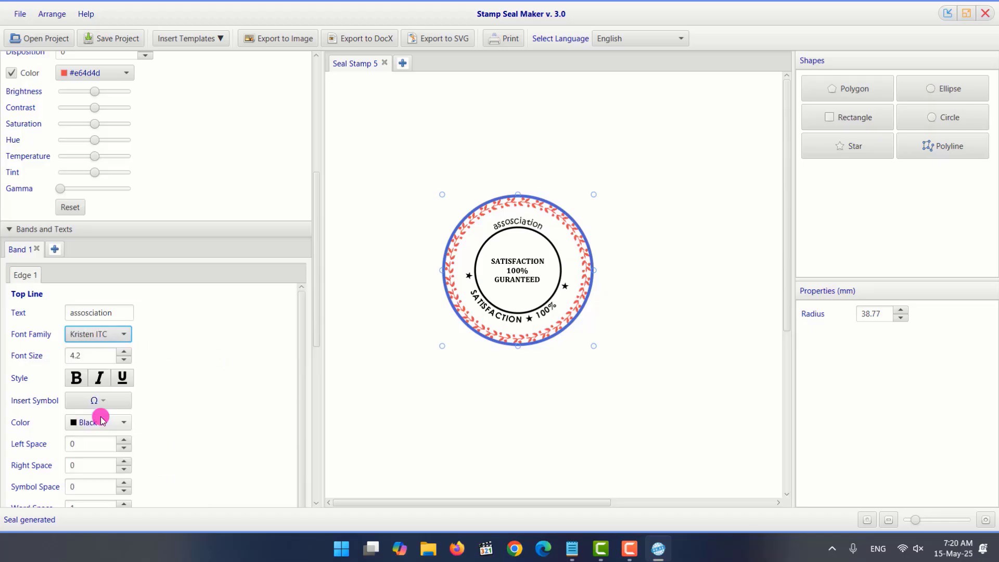
Set the top line text of Band 1 to a bold Montserrat font and try the italic and underline styles
click(126, 333)
scroll(197, 414, down, 10)
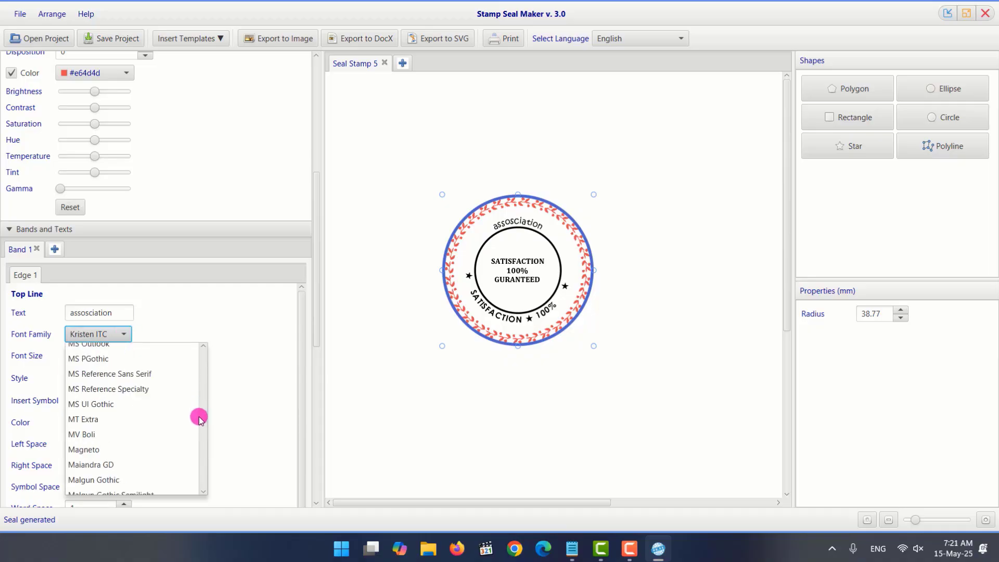
click(128, 418)
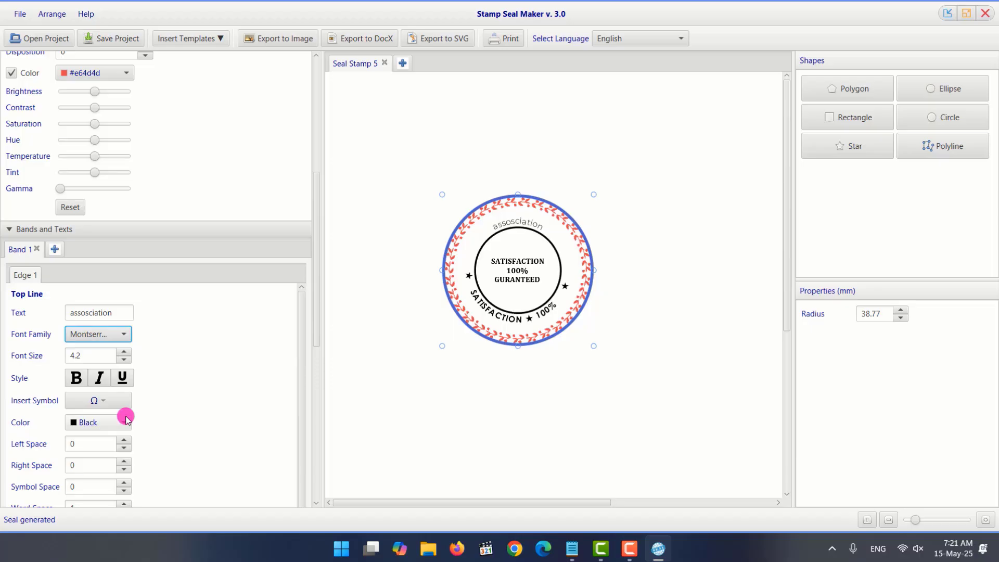
click(72, 379)
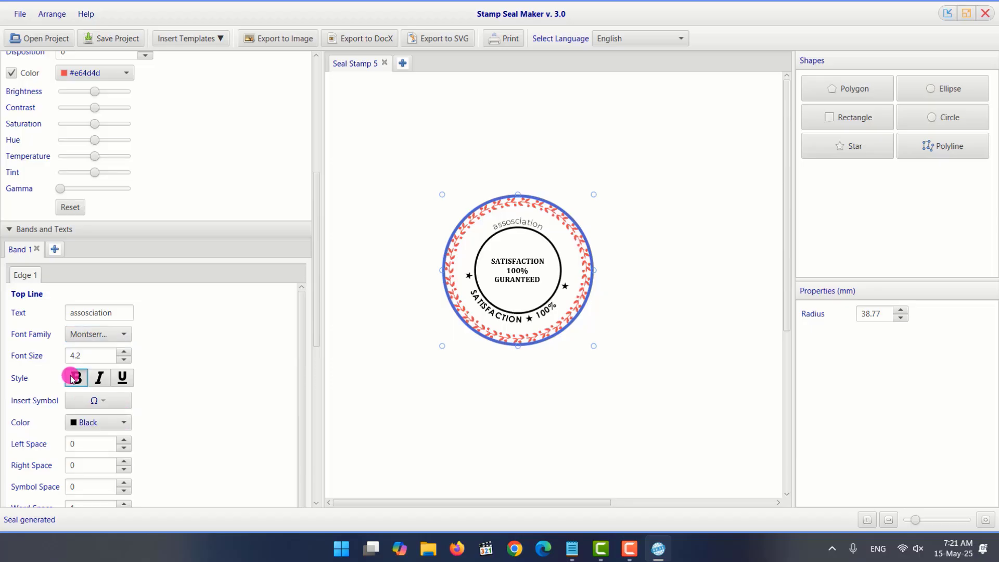
click(99, 380)
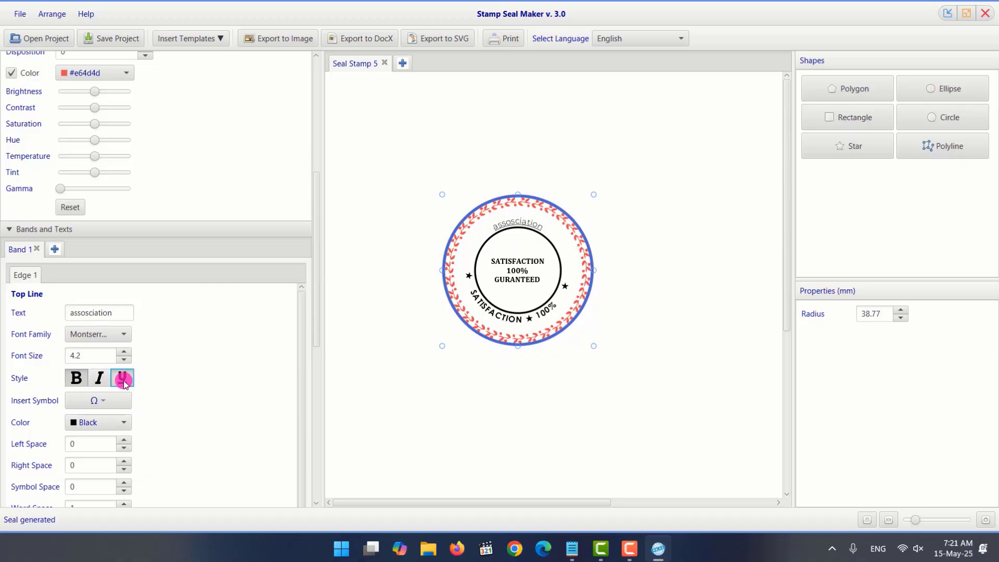
Insert the black cloud symbol from the Miscellaneous Symbols group after the top line text and browse the other symbols
click(109, 404)
click(106, 410)
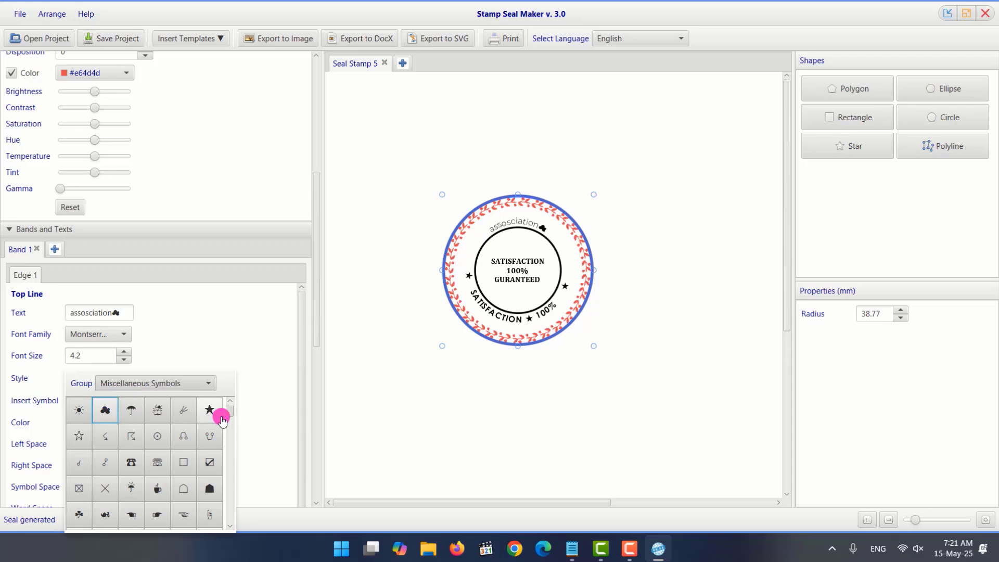
drag(231, 410, 225, 449)
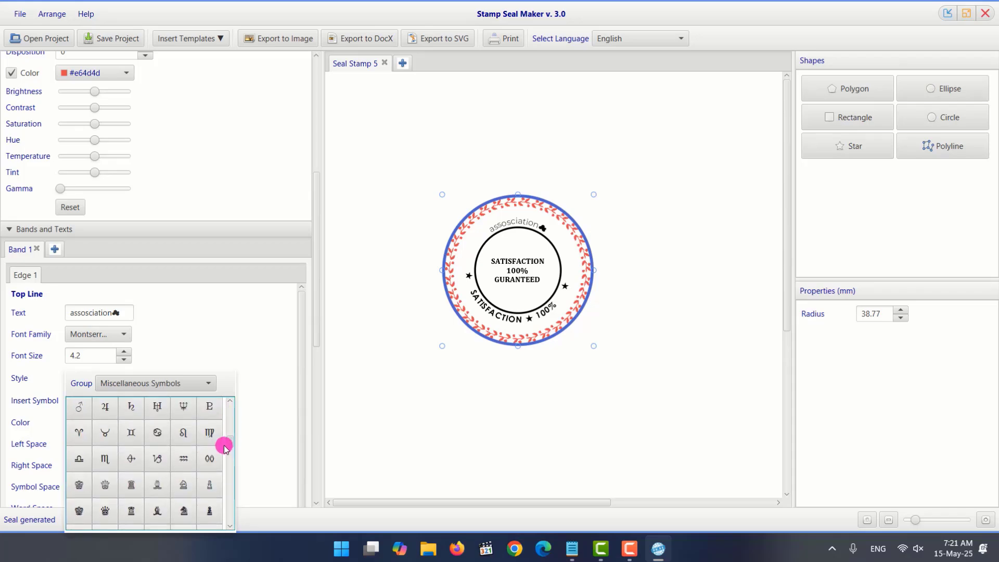
scroll(226, 448, down, 2)
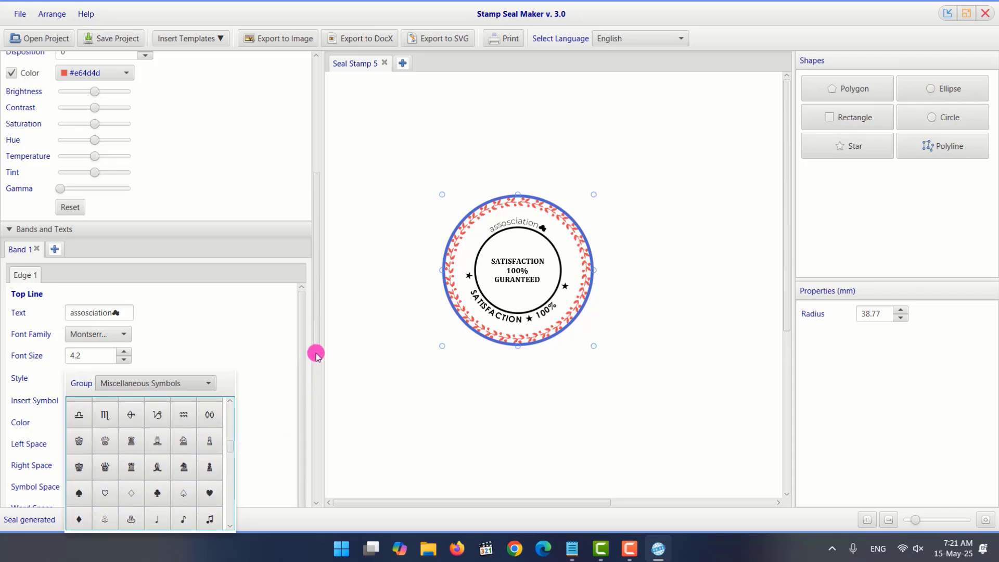
click(248, 326)
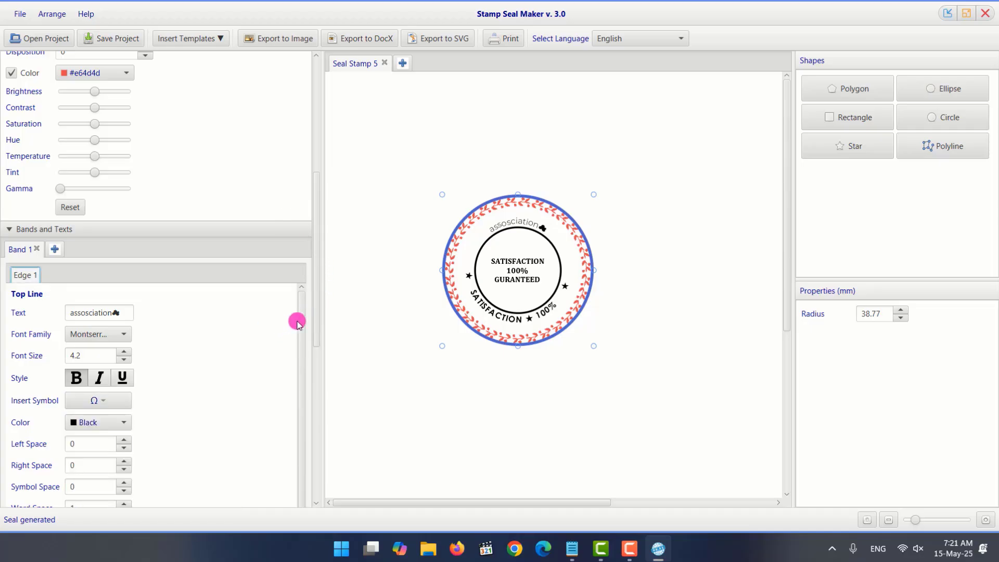
Show the Contour of Center settings of the seal
drag(315, 320, 288, 486)
click(49, 417)
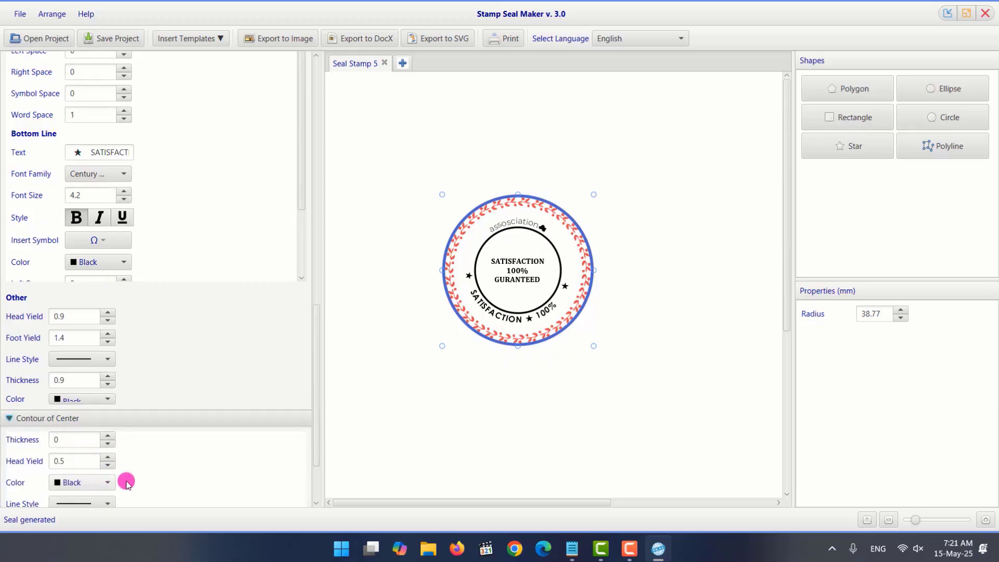
drag(314, 319, 310, 370)
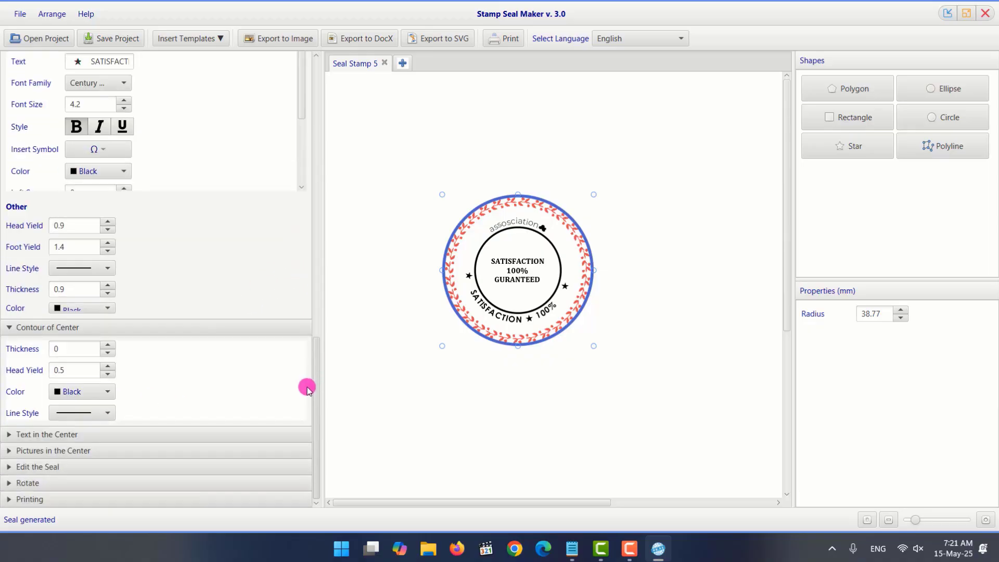
Show the Text in the Center settings and examine the centre text together with its font, colour, spacing and rotation options
click(57, 436)
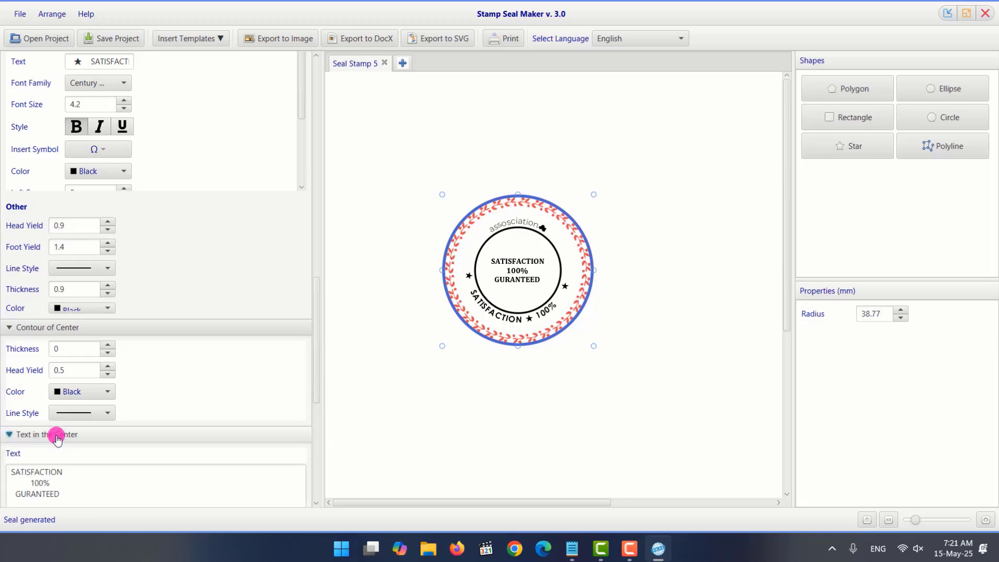
drag(315, 380, 314, 421)
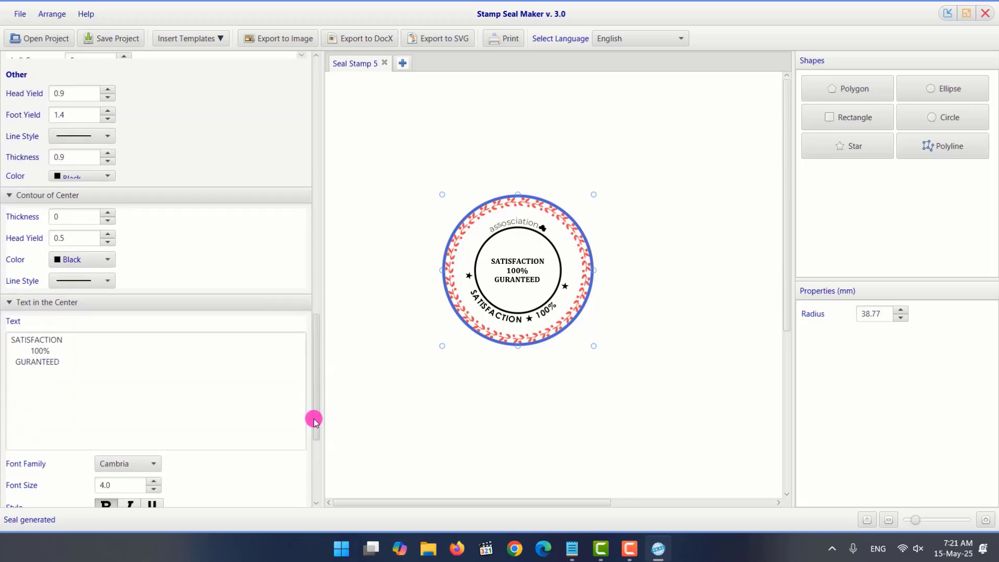
drag(60, 365, 1, 321)
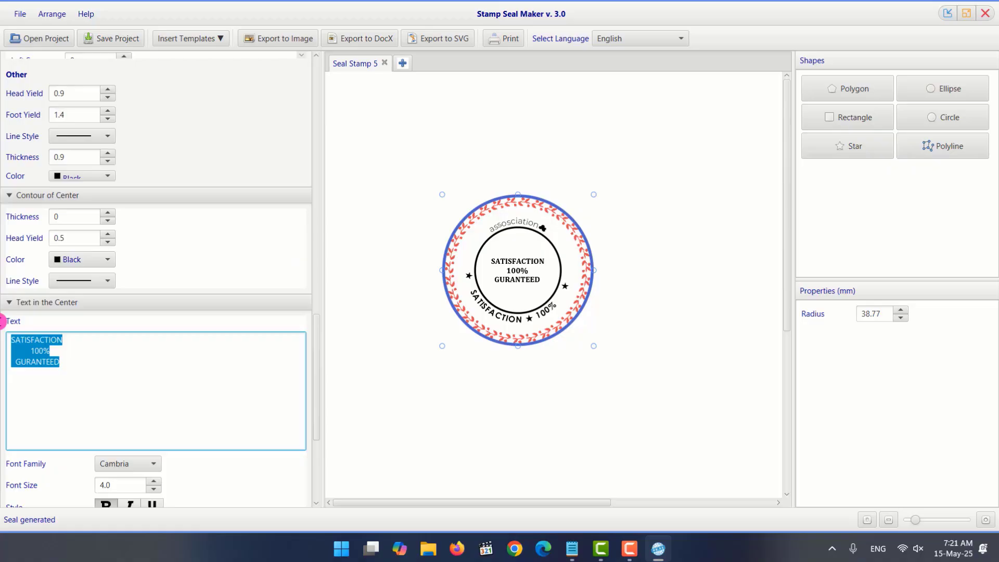
click(483, 298)
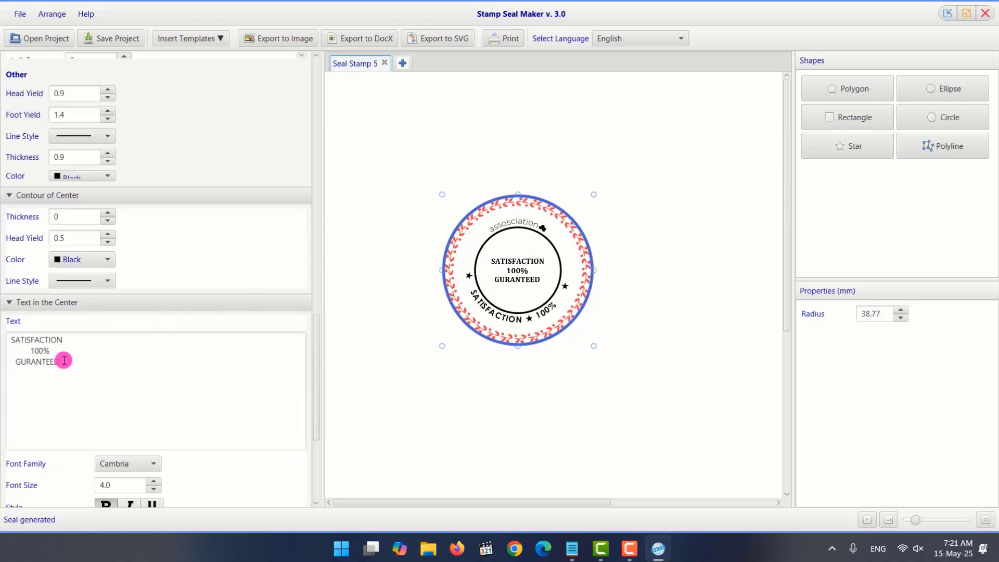
drag(62, 365, 8, 333)
click(522, 257)
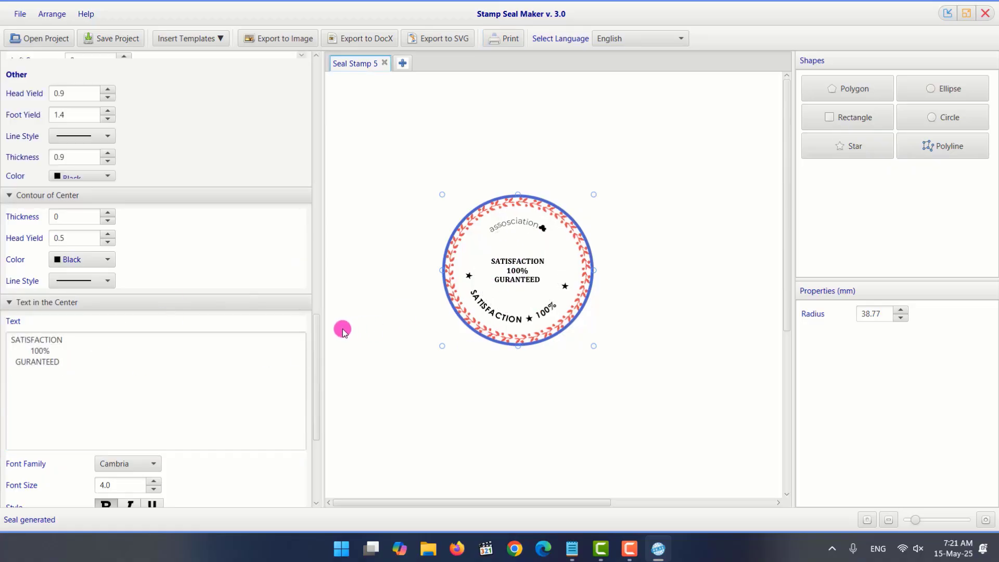
drag(314, 336, 302, 404)
scroll(302, 404, down, 1)
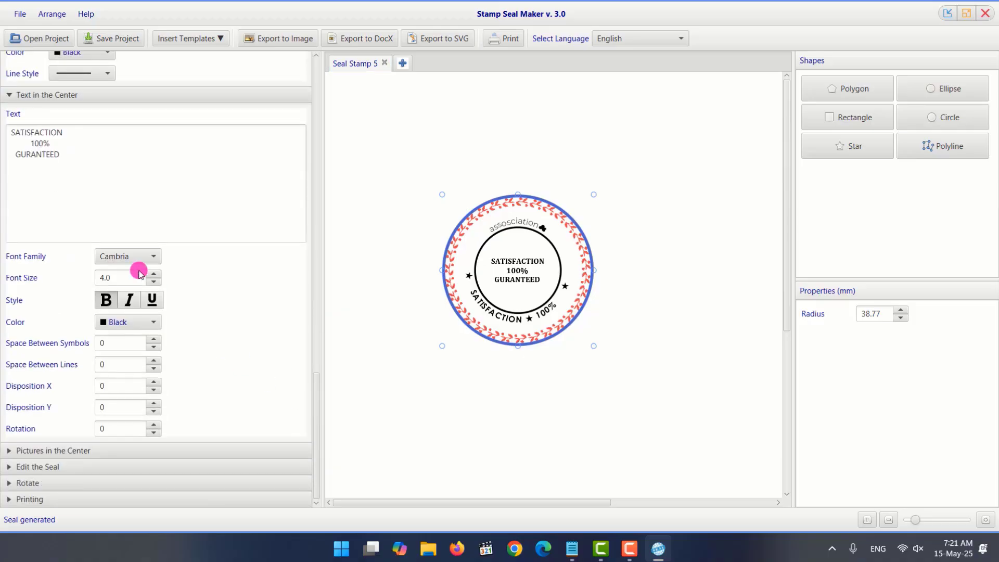
click(123, 258)
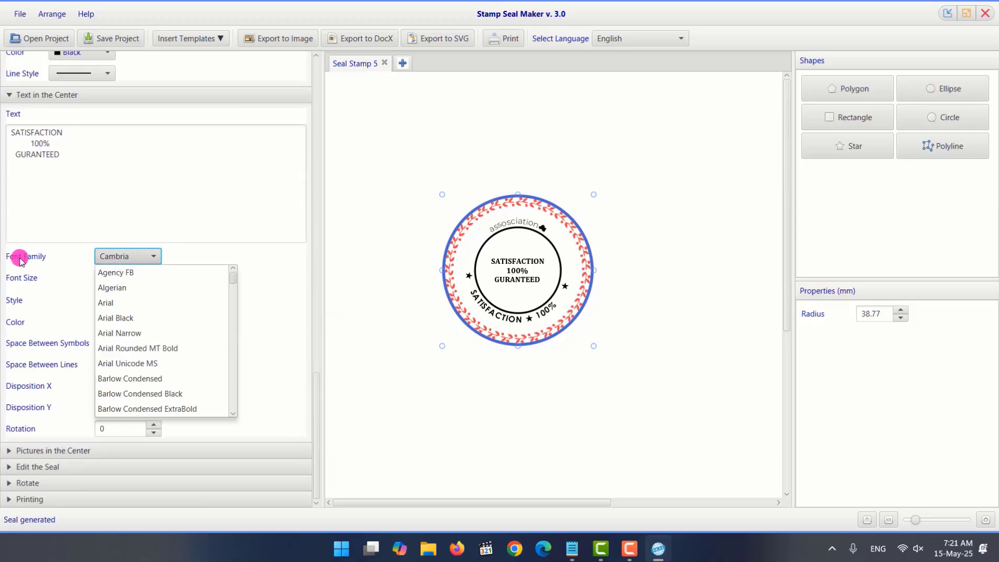
click(286, 266)
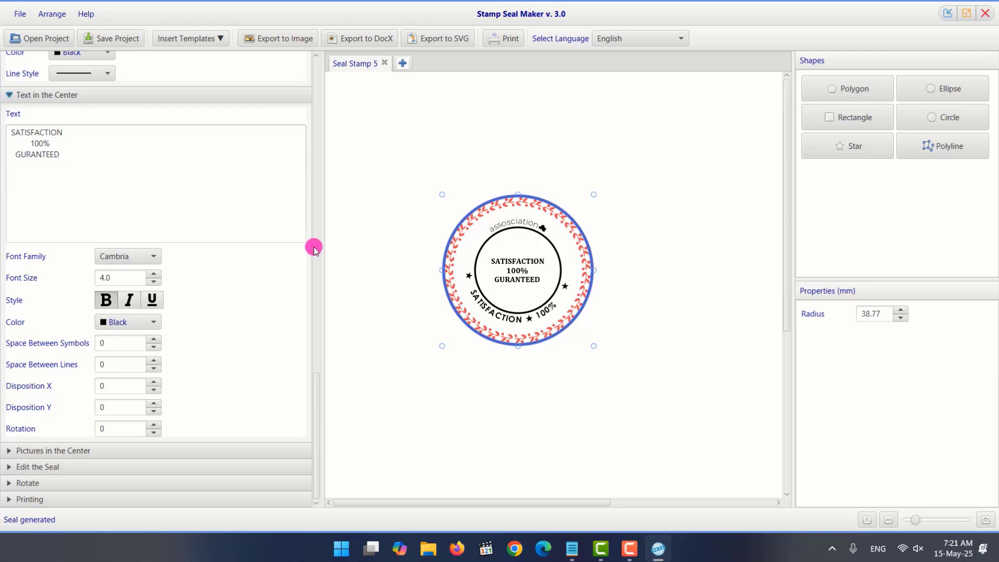
Load image1.png from the central_images folder as the picture in the center of the seal
click(89, 452)
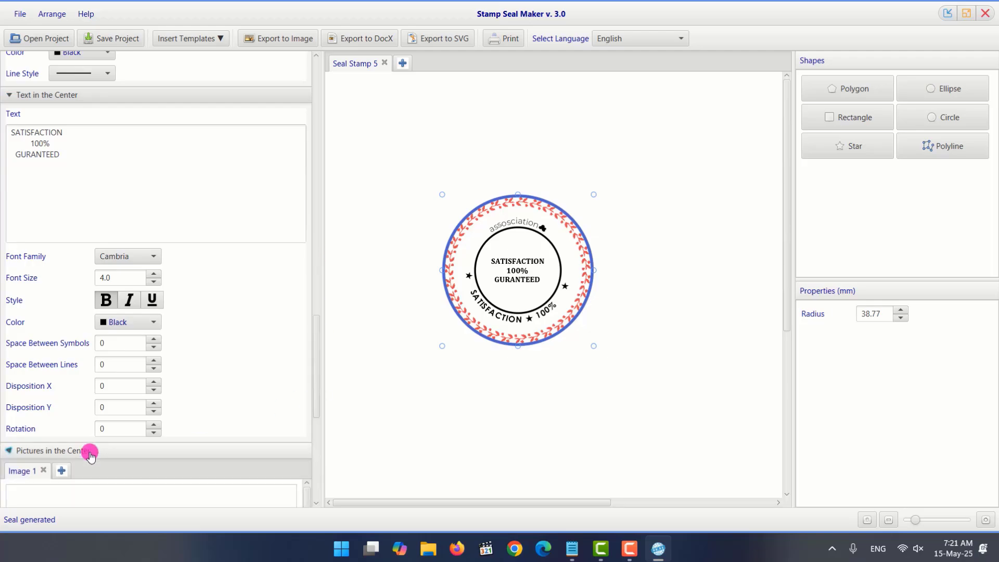
drag(318, 407, 316, 436)
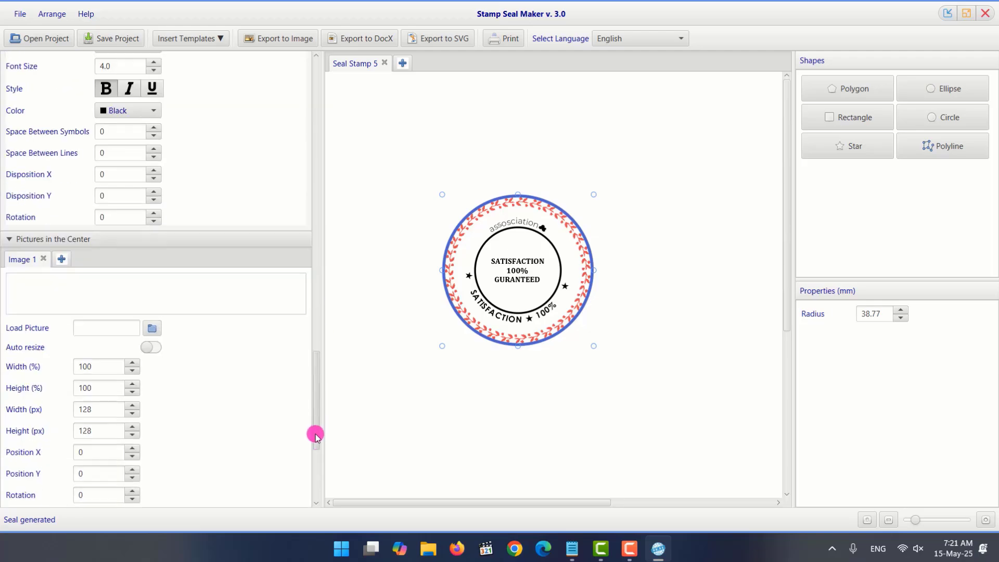
click(150, 329)
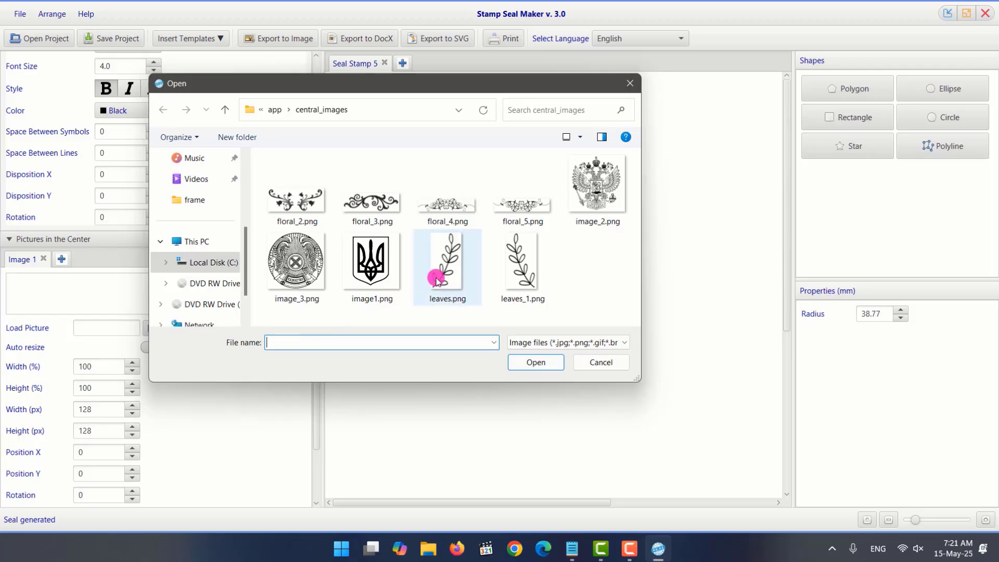
click(576, 204)
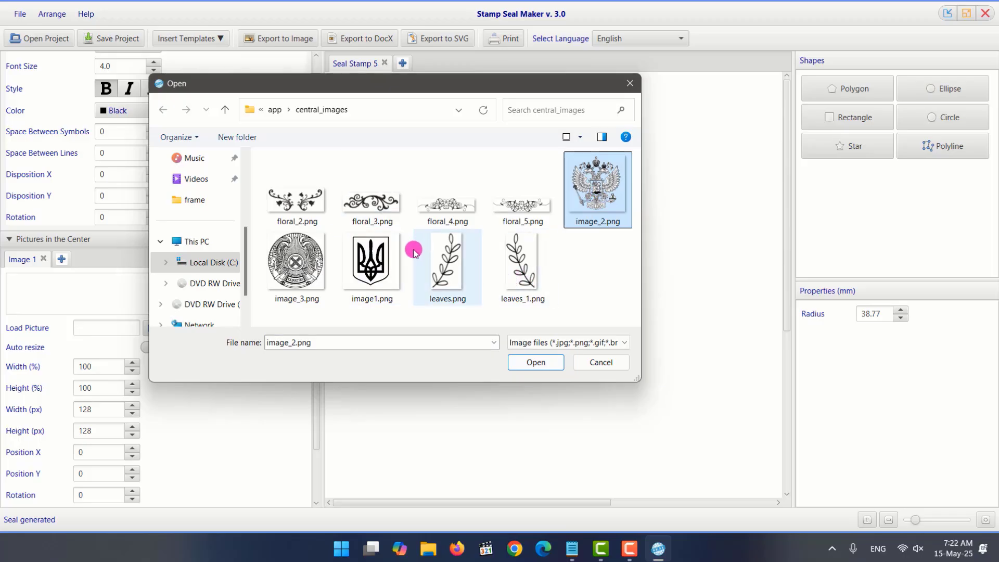
click(374, 274)
click(515, 368)
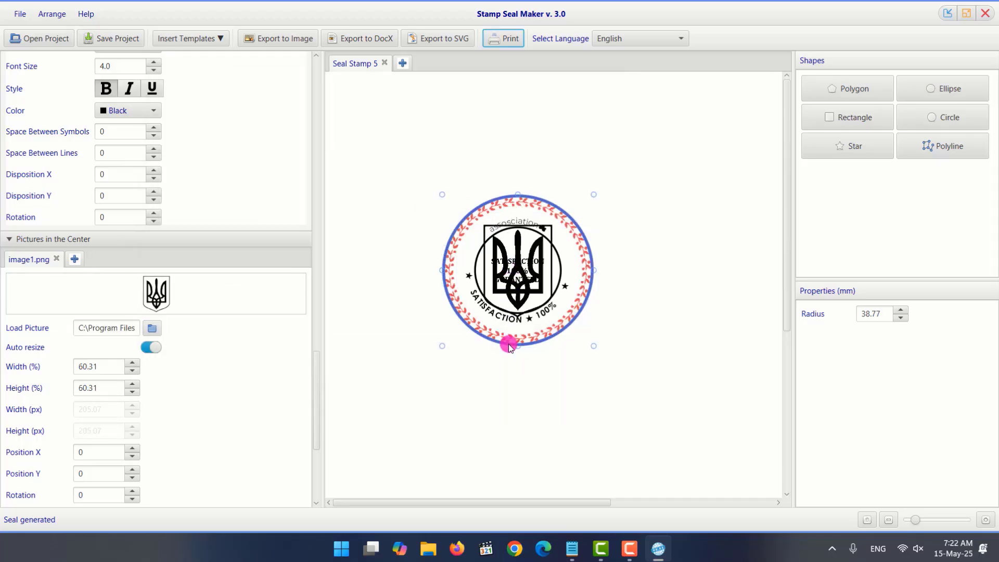
Reduce the center picture's width and height to 54.91 % with auto resize on
click(131, 371)
click(131, 370)
click(132, 370)
click(131, 370)
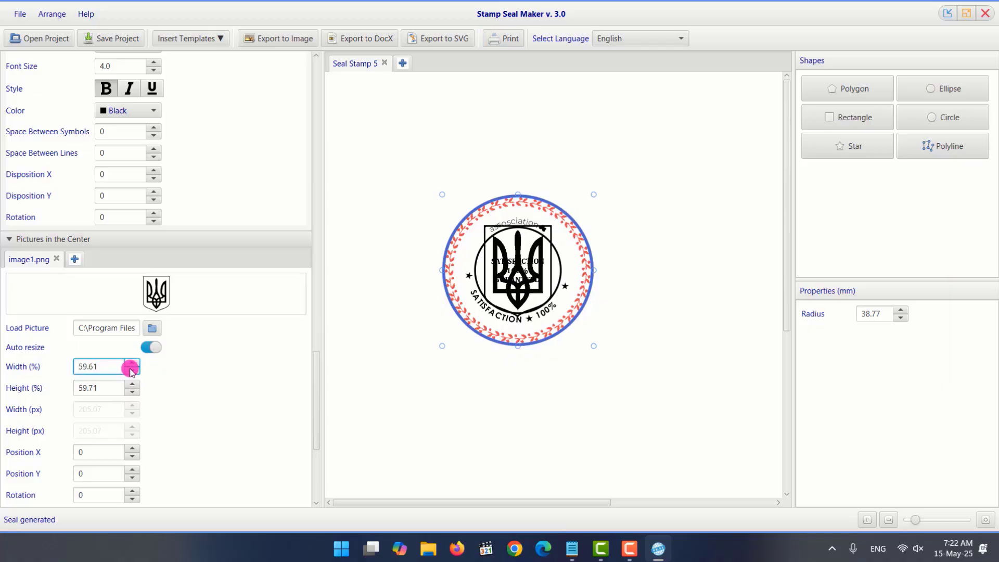
click(131, 370)
click(131, 370)
click(131, 370)
click(131, 370)
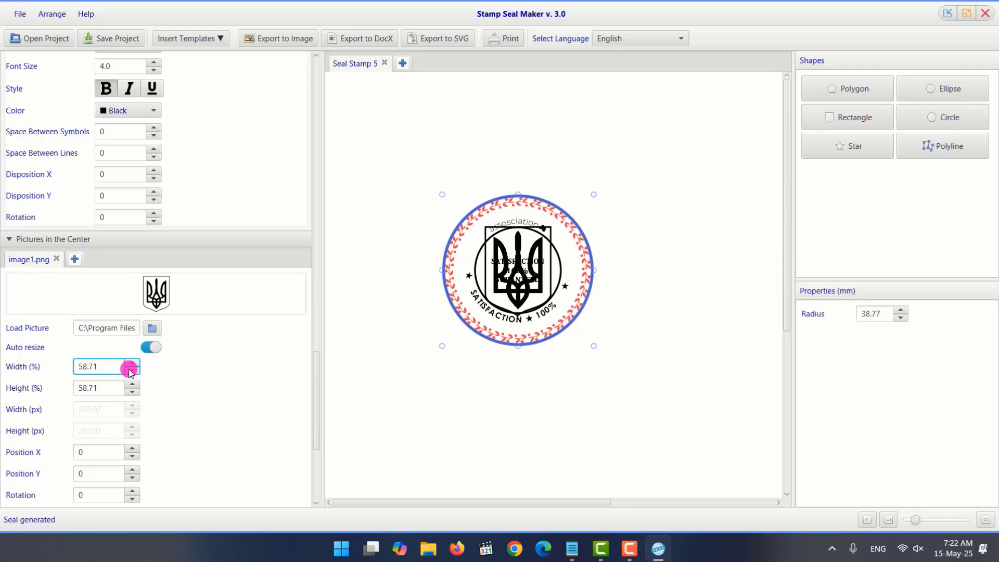
click(132, 370)
click(131, 370)
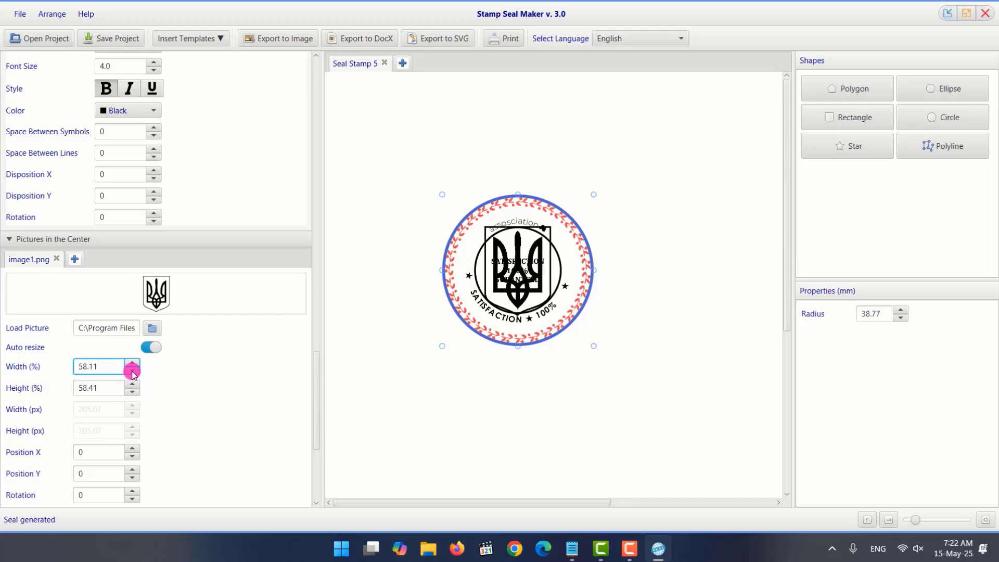
click(131, 371)
click(131, 371)
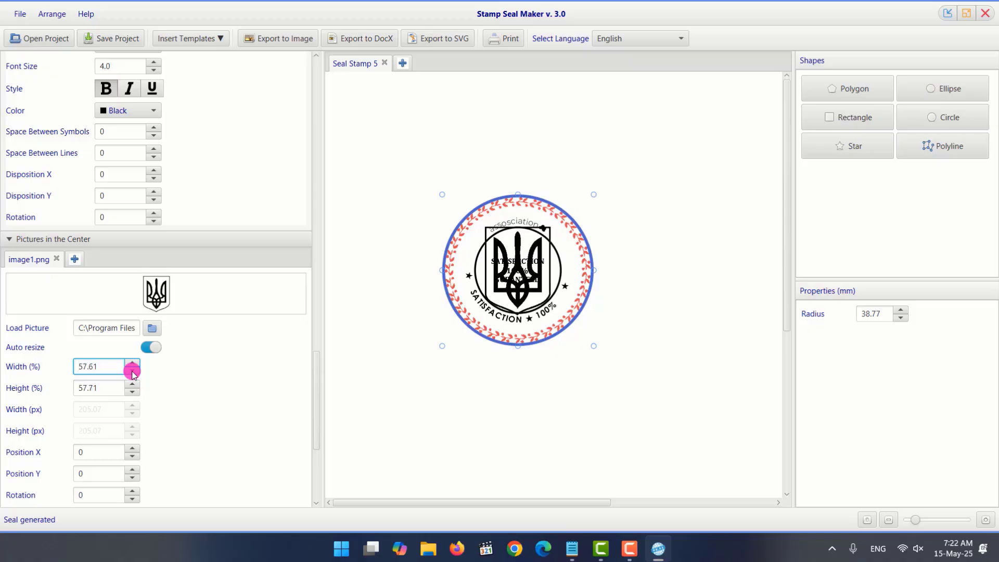
click(132, 370)
click(132, 370)
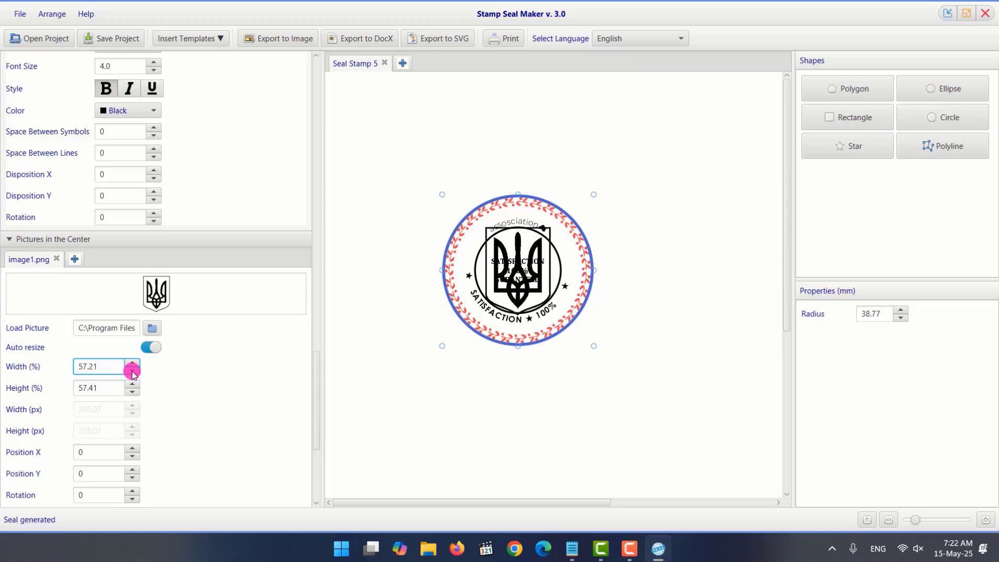
click(131, 371)
click(132, 371)
click(132, 371)
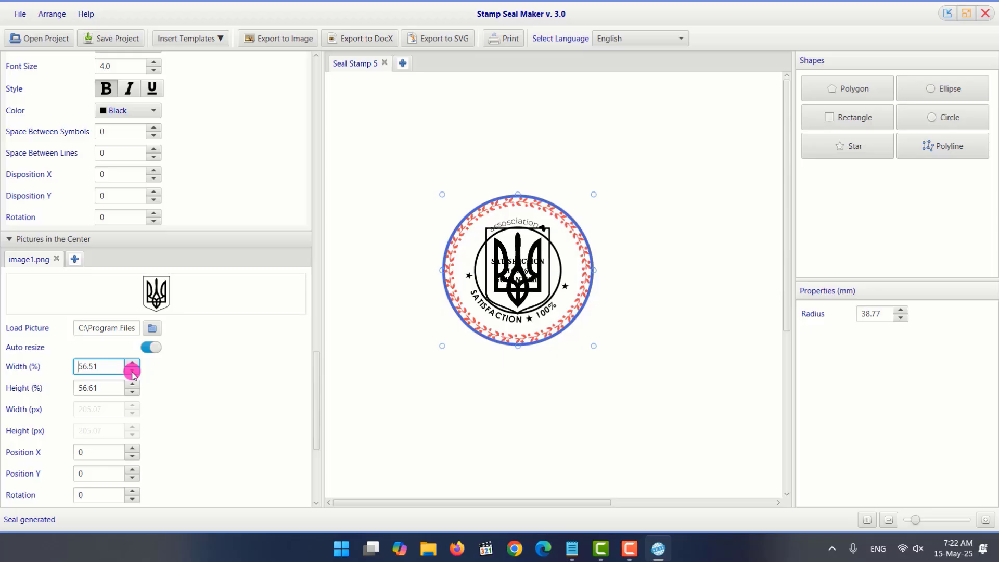
click(131, 370)
click(132, 371)
click(131, 371)
click(132, 371)
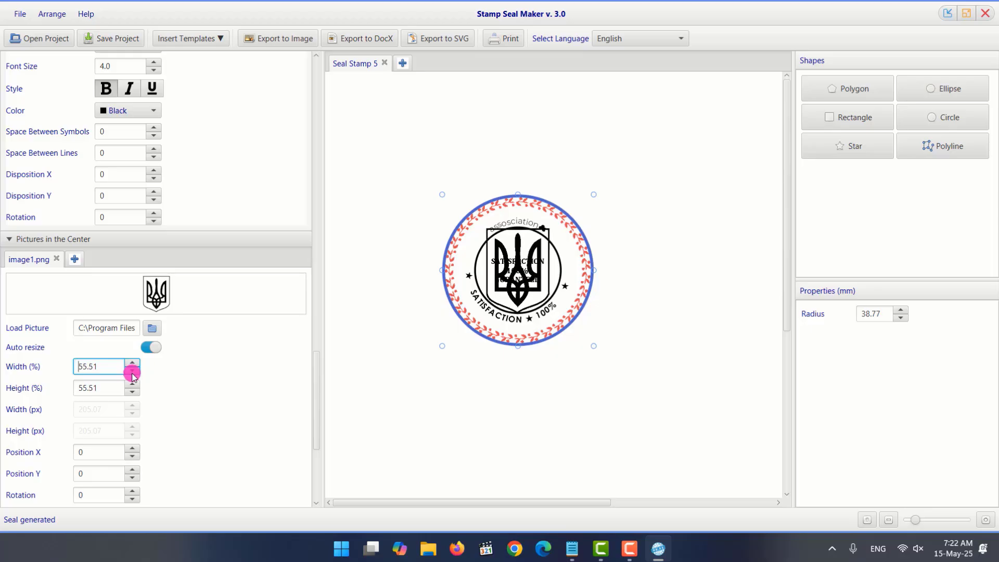
click(132, 370)
click(132, 371)
click(131, 370)
click(131, 370)
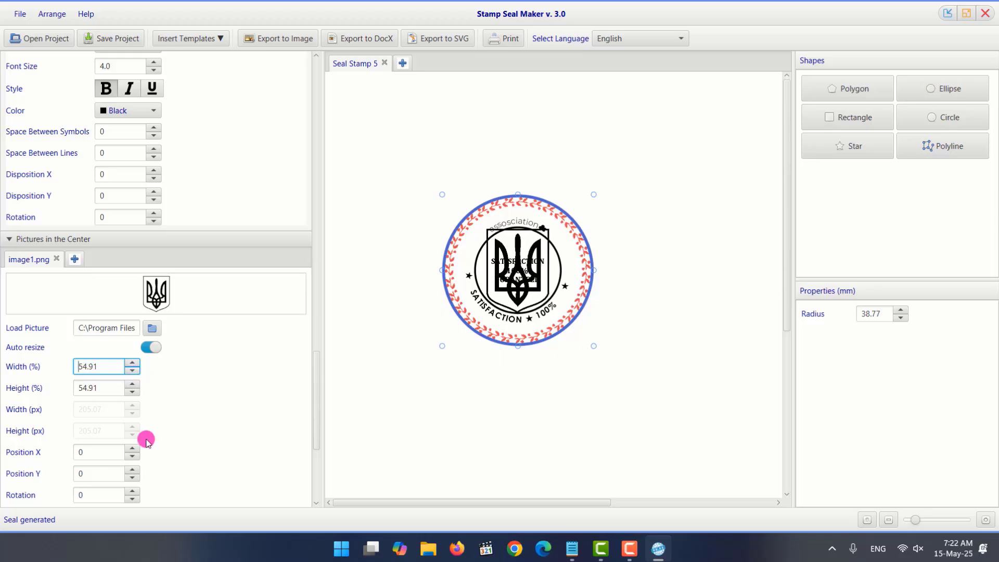
Shift the center picture horizontally by setting its Position X to 1.4
click(132, 448)
triple_click(132, 449)
triple_click(131, 449)
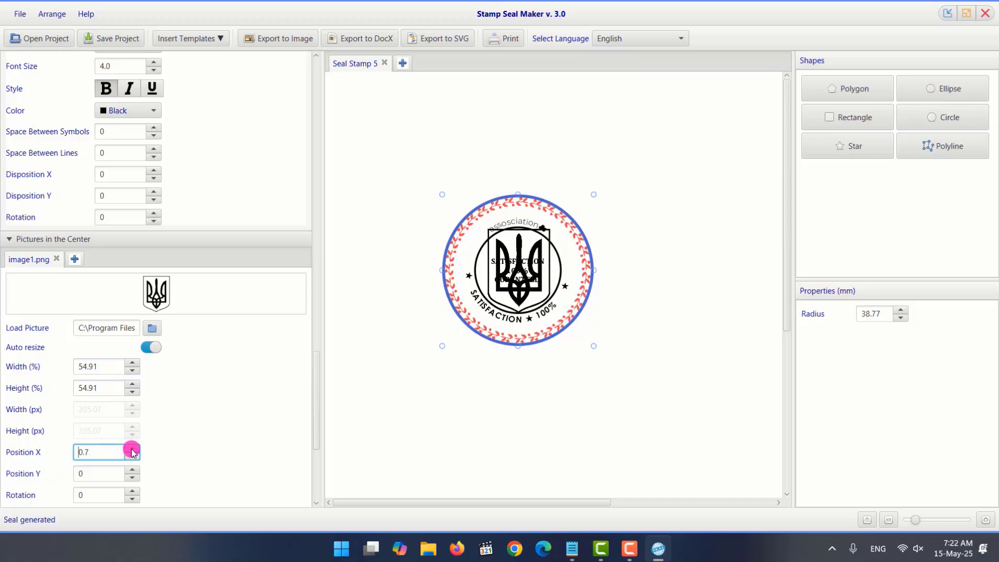
double_click(132, 449)
double_click(132, 449)
triple_click(132, 448)
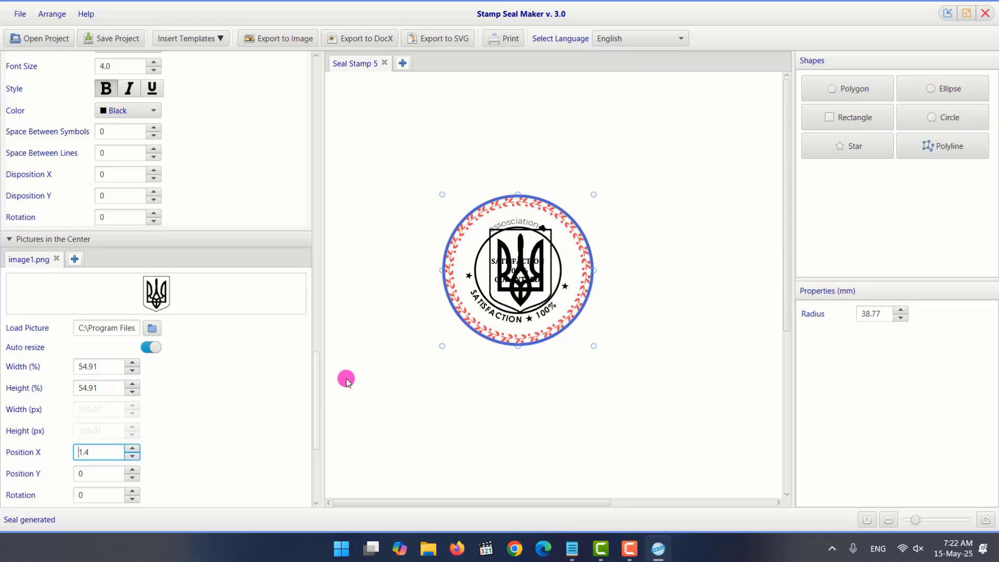
Show the center picture's colour adjustment options and the Edit the Seal settings
drag(314, 379, 308, 439)
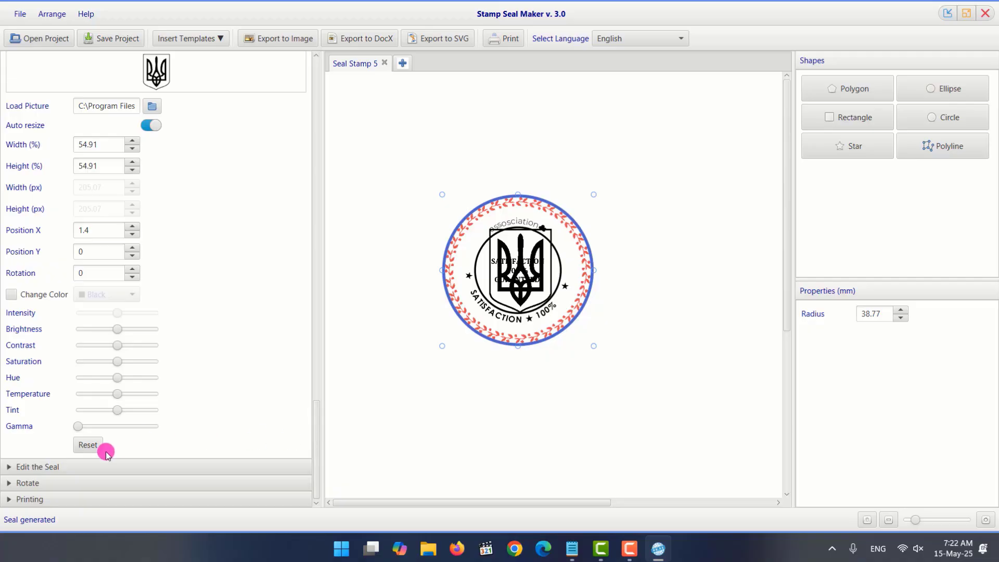
click(49, 469)
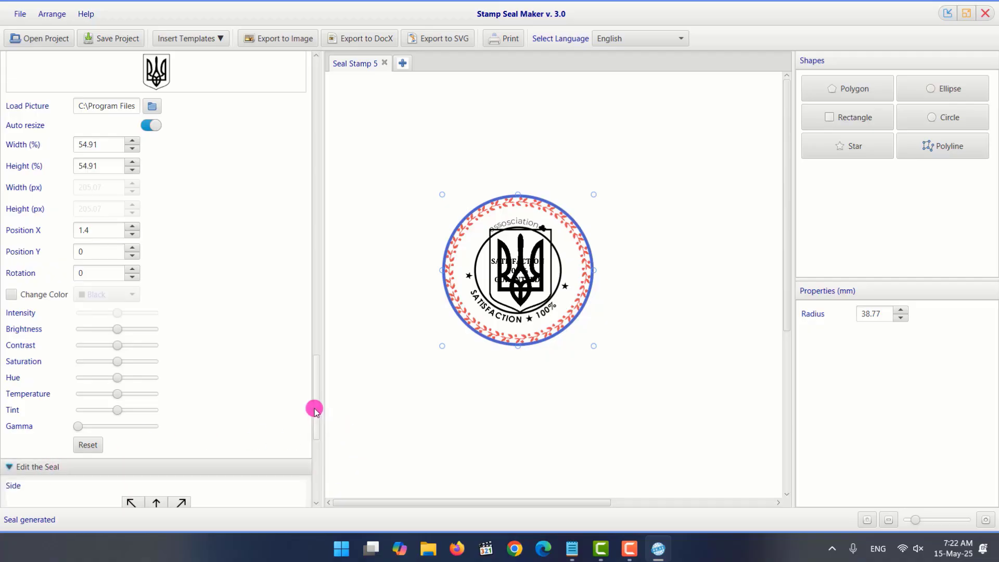
drag(314, 408, 312, 468)
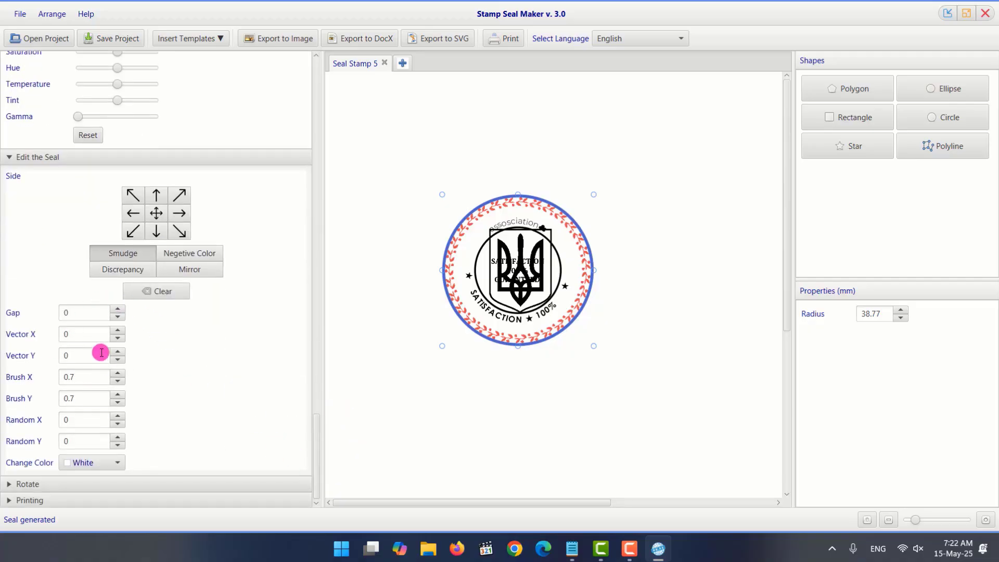
Rotate the whole seal to an angle of 27
click(39, 483)
drag(317, 420, 318, 471)
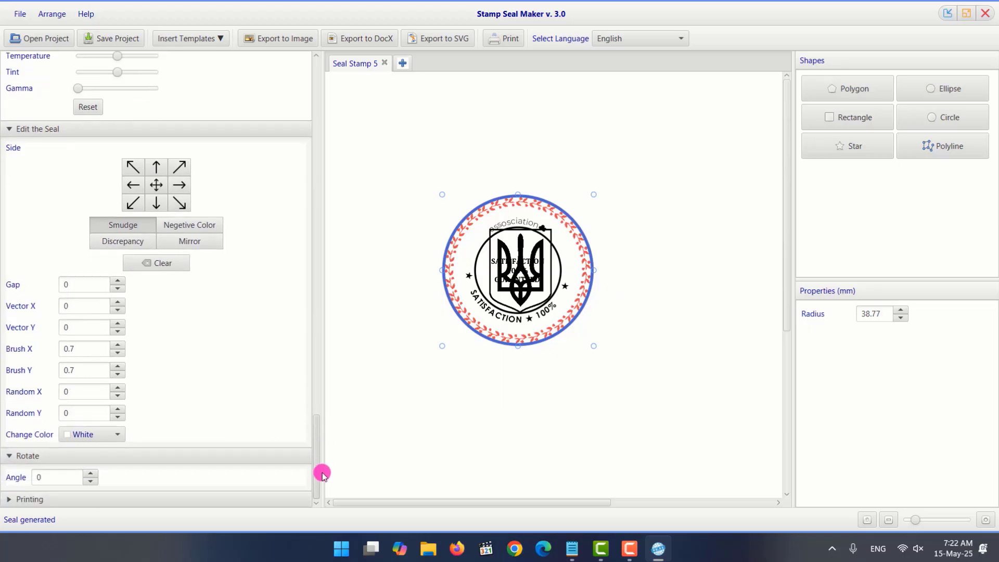
click(91, 475)
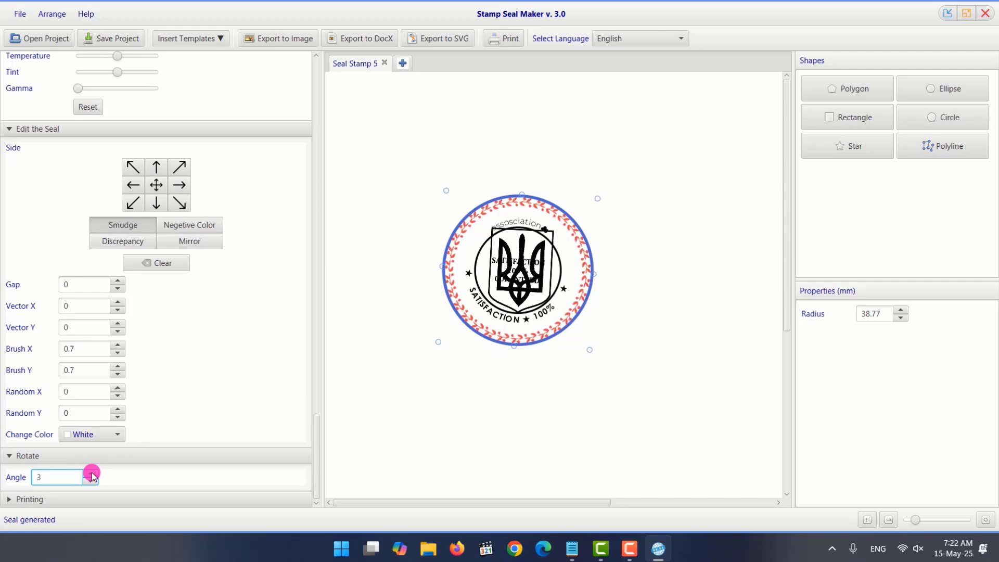
drag(91, 476, 91, 479)
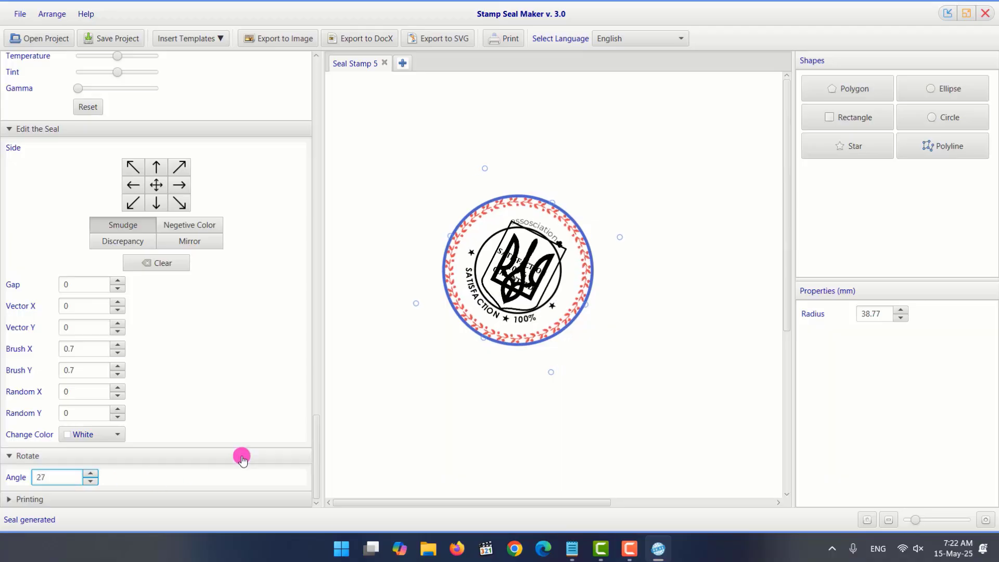
Show the Printing settings with the page preview and start printing the seal
click(73, 501)
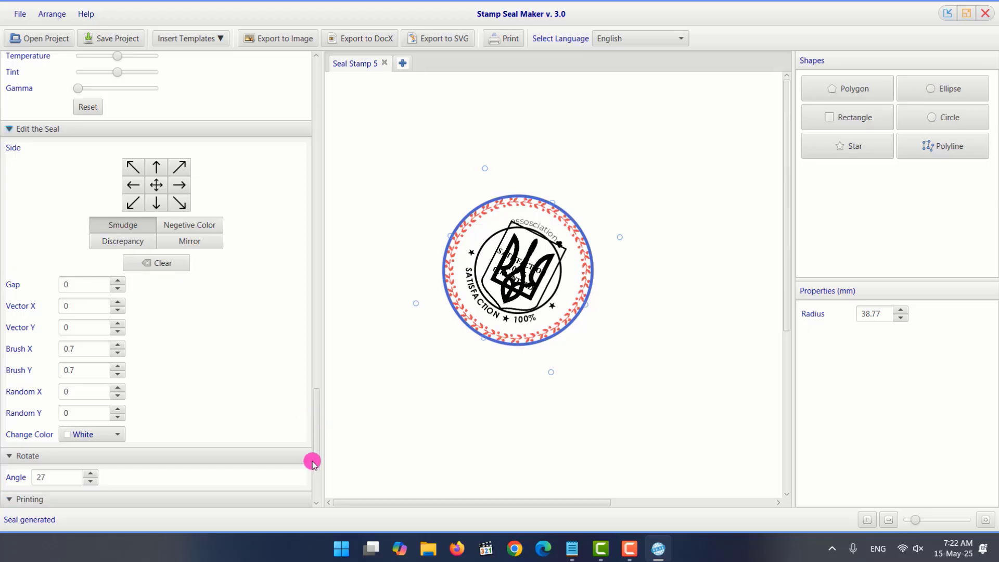
drag(317, 430, 312, 486)
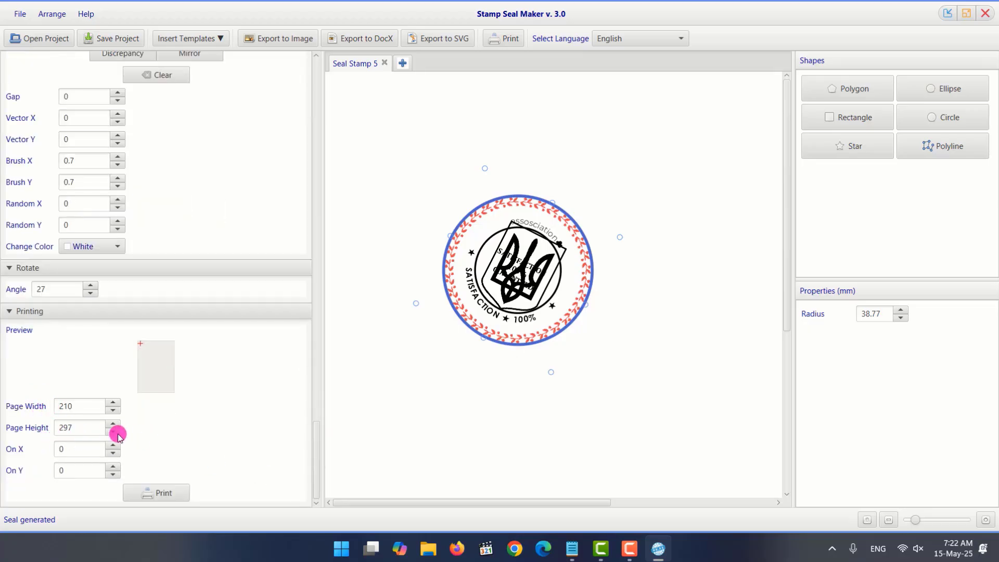
click(152, 494)
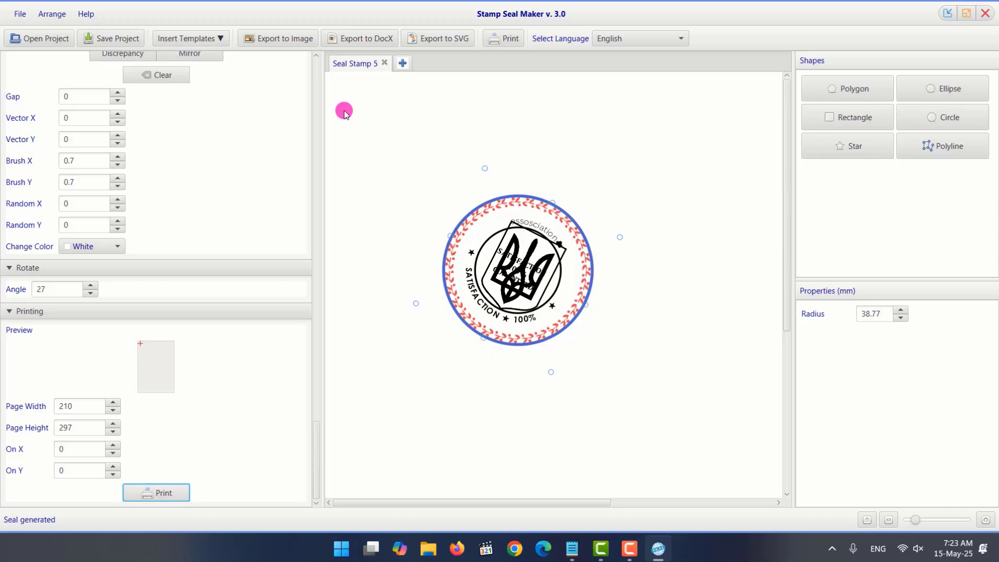
Export the seal as a JPG image named h to the Desktop
click(280, 40)
click(298, 69)
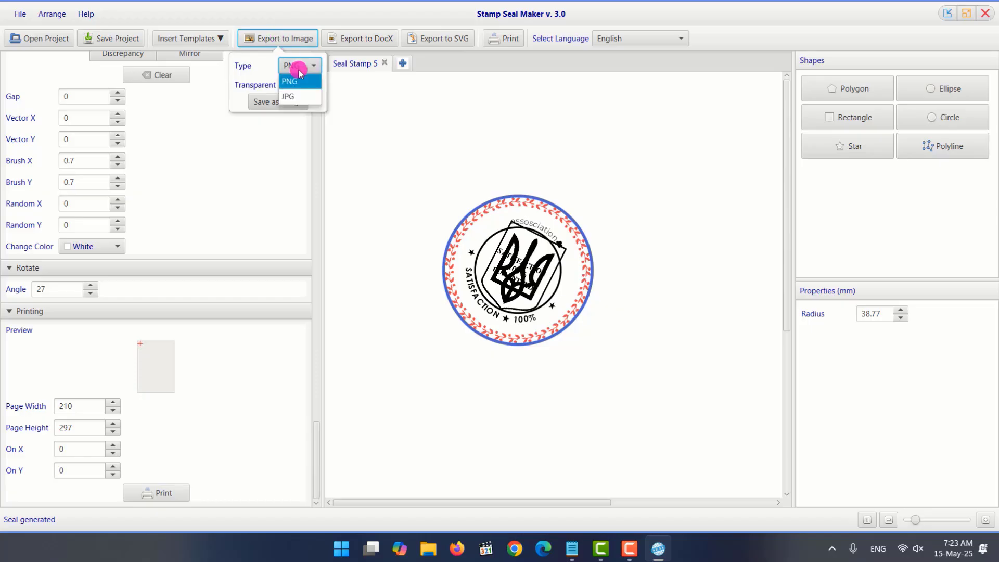
click(295, 98)
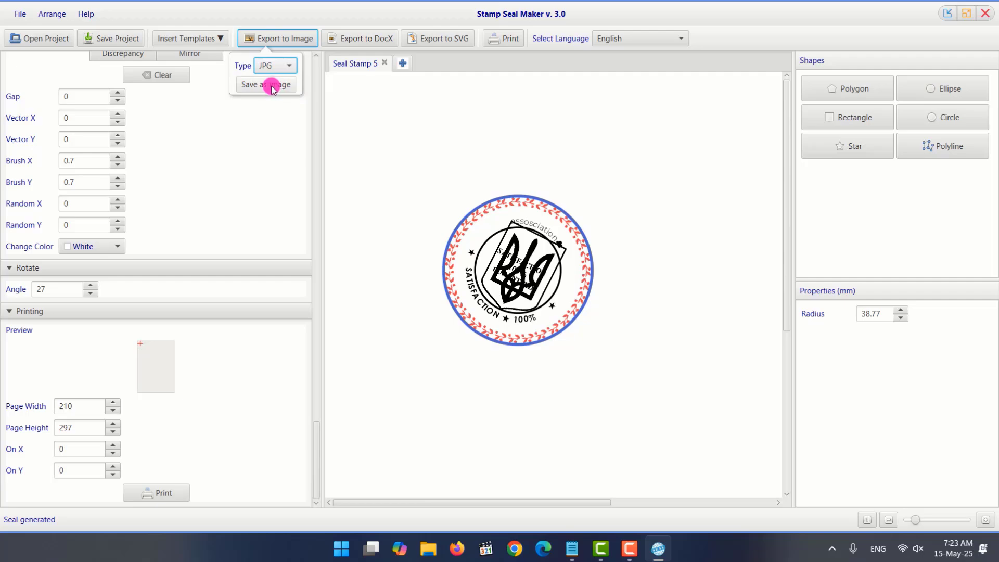
click(271, 86)
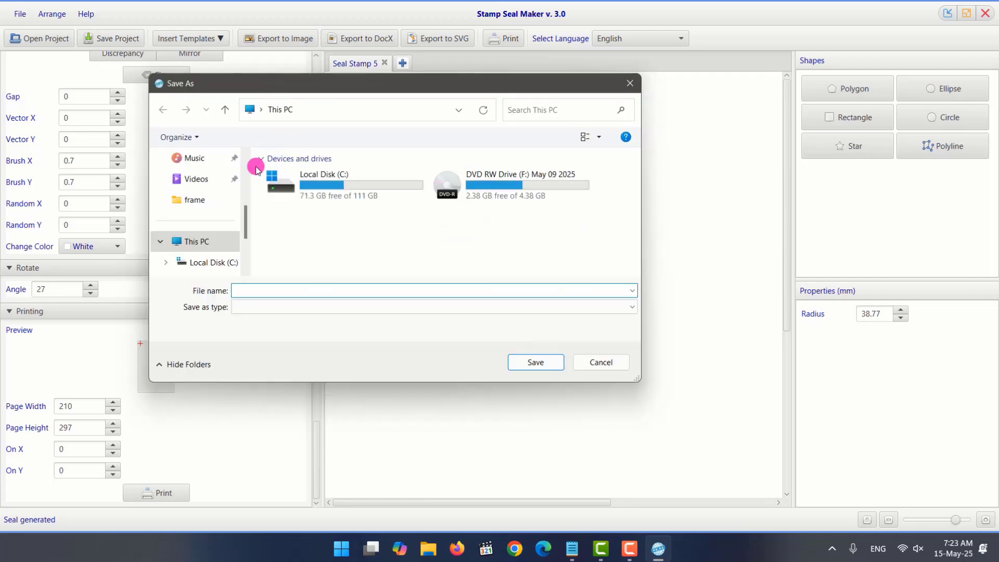
drag(245, 219, 237, 174)
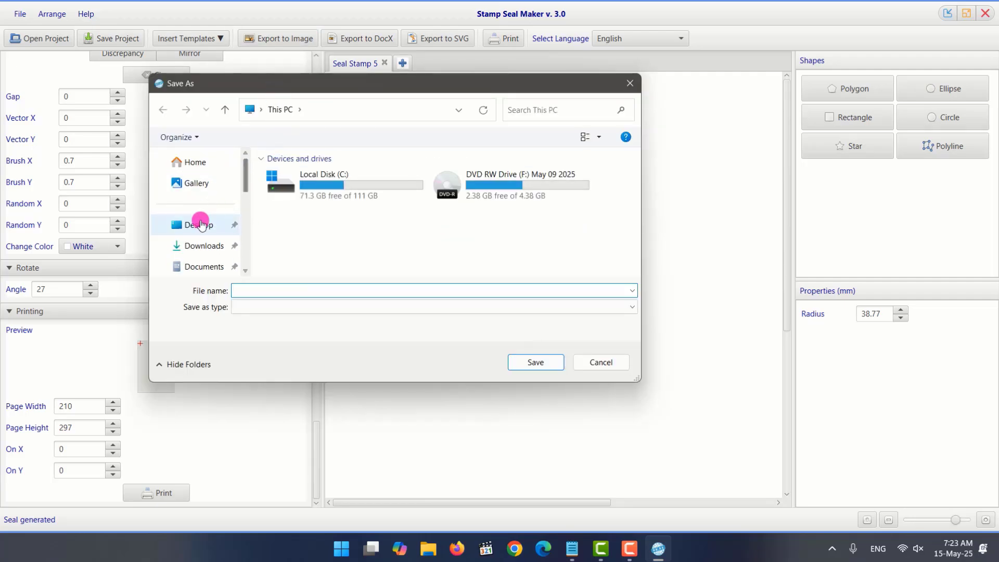
click(198, 226)
click(279, 292)
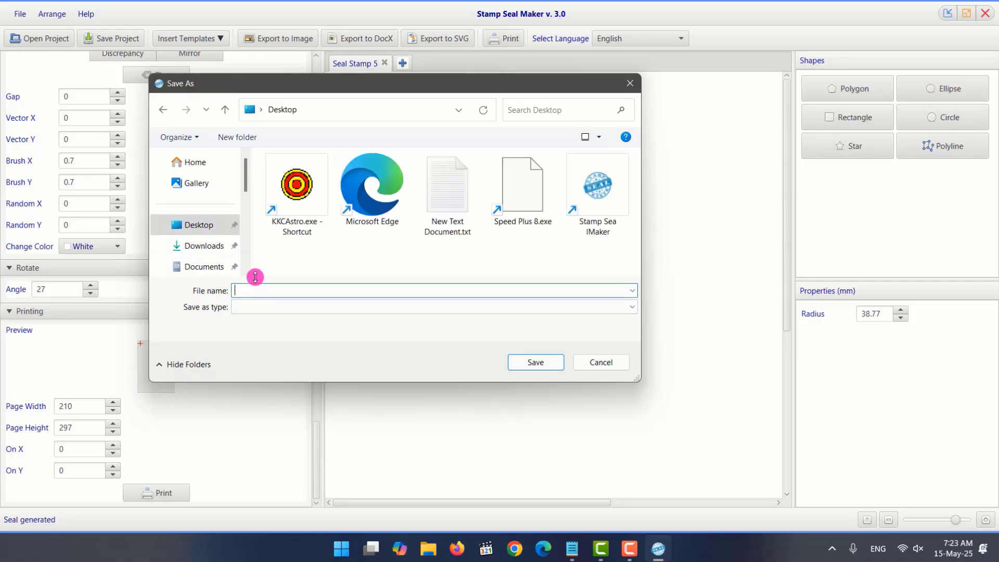
text(h)
click(554, 367)
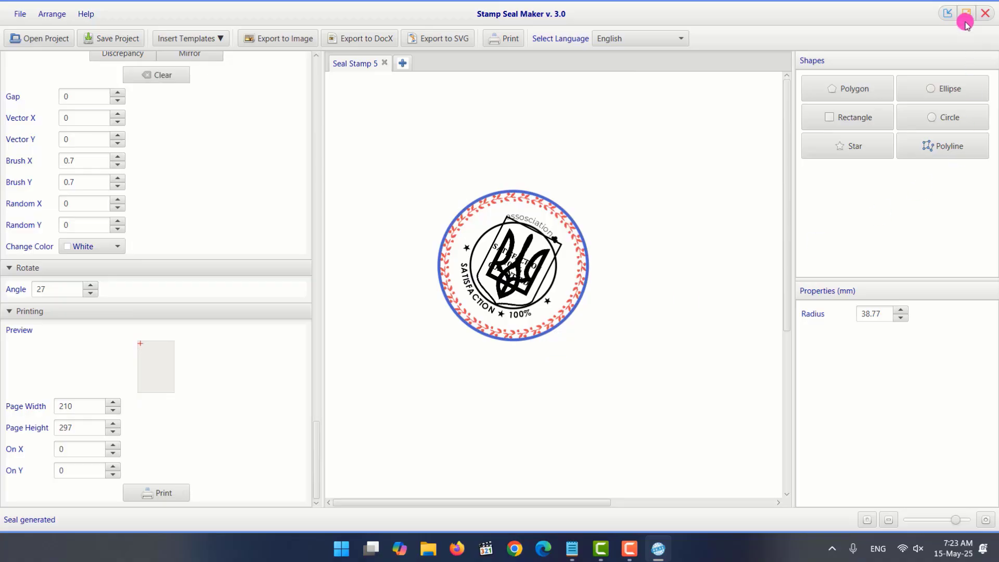
View the exported h.jpg from the desktop in the image viewer and close it again
click(964, 14)
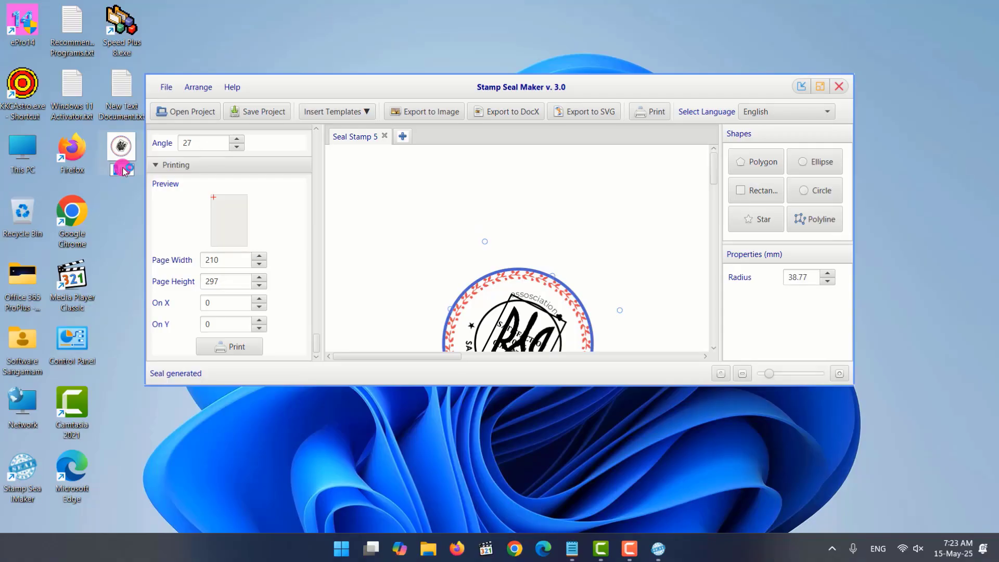
double_click(123, 167)
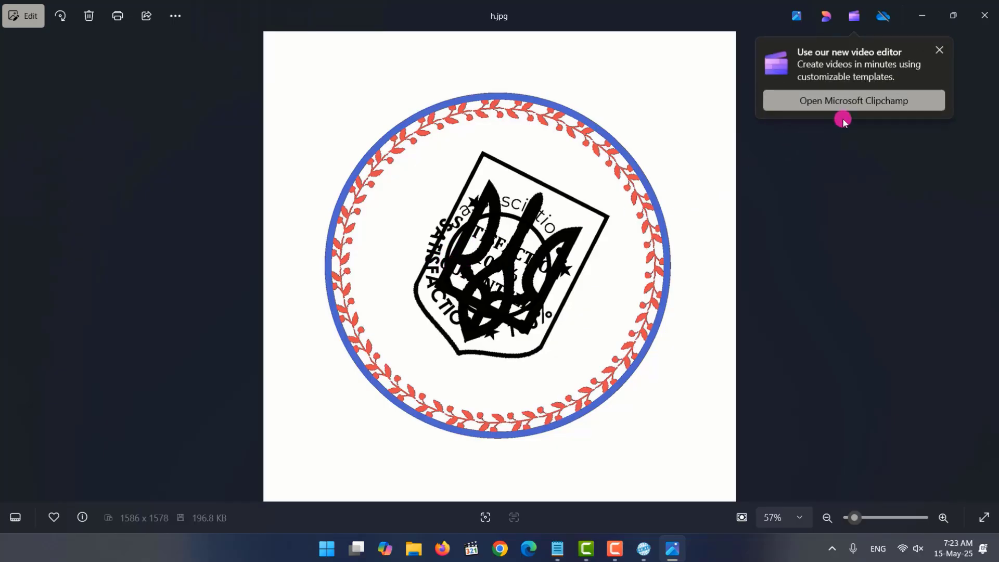
click(980, 16)
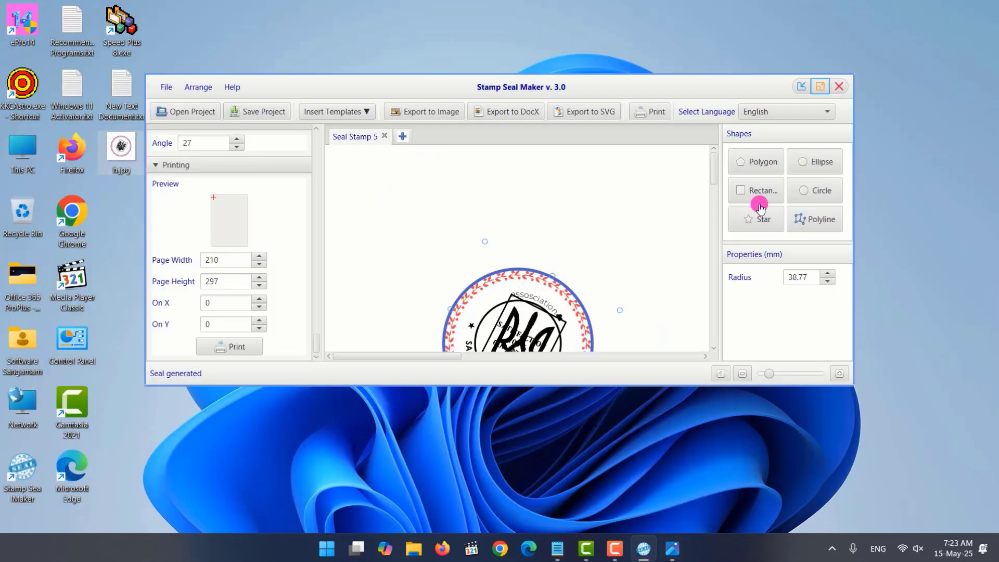
Maximise the Stamp Seal Maker window, switch the interface language to Tamil and view the translated settings
click(818, 88)
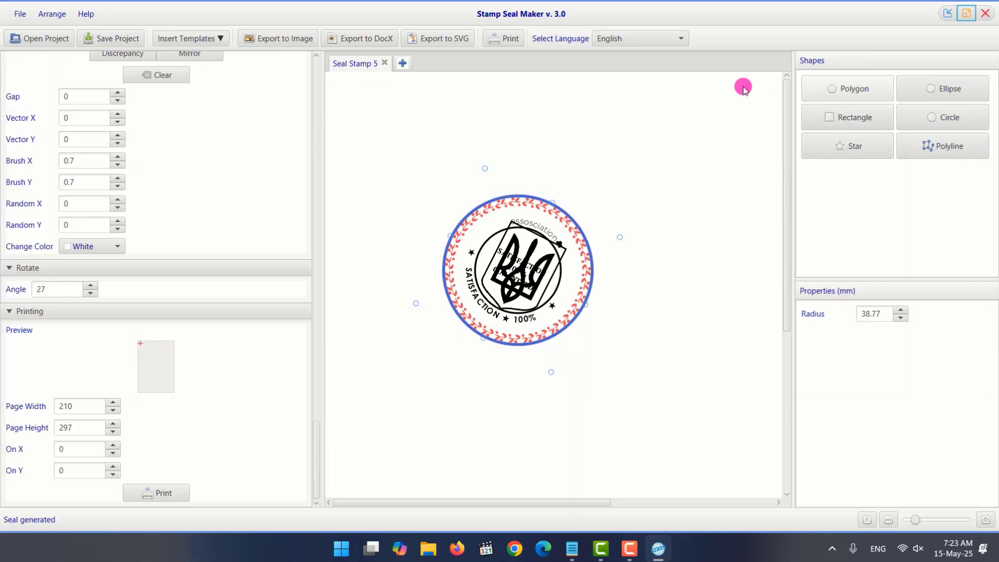
click(636, 42)
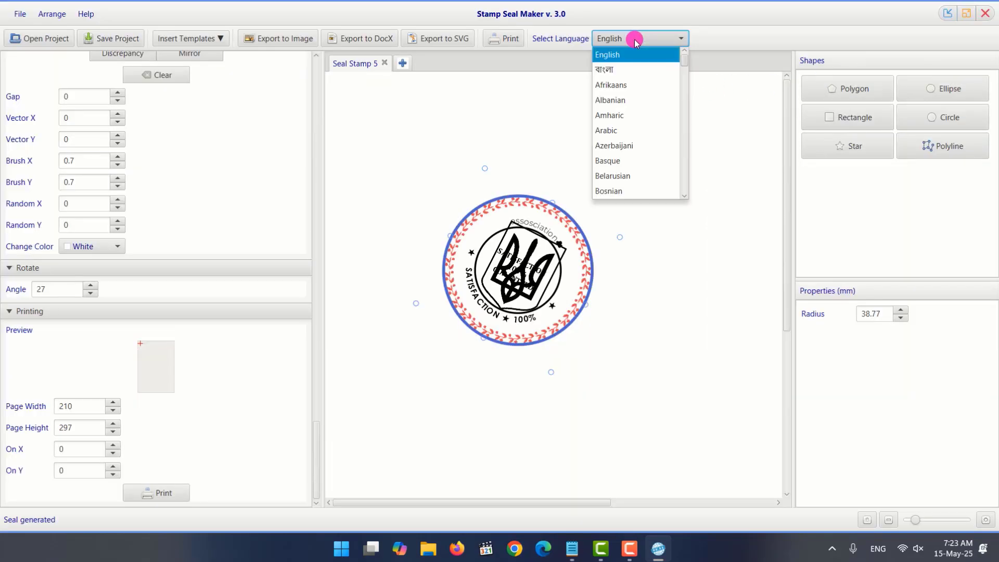
drag(685, 58, 673, 178)
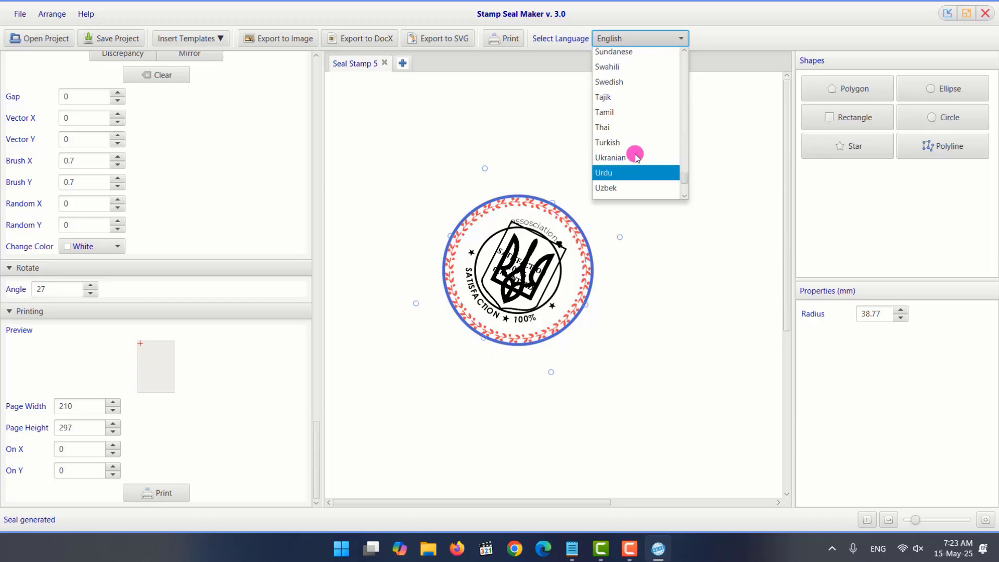
click(606, 112)
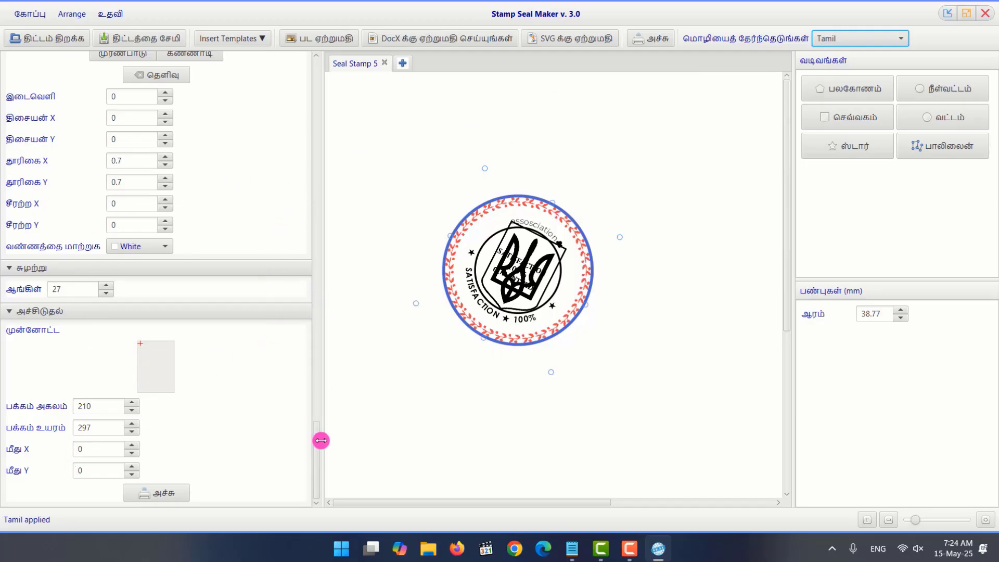
drag(318, 434, 254, 61)
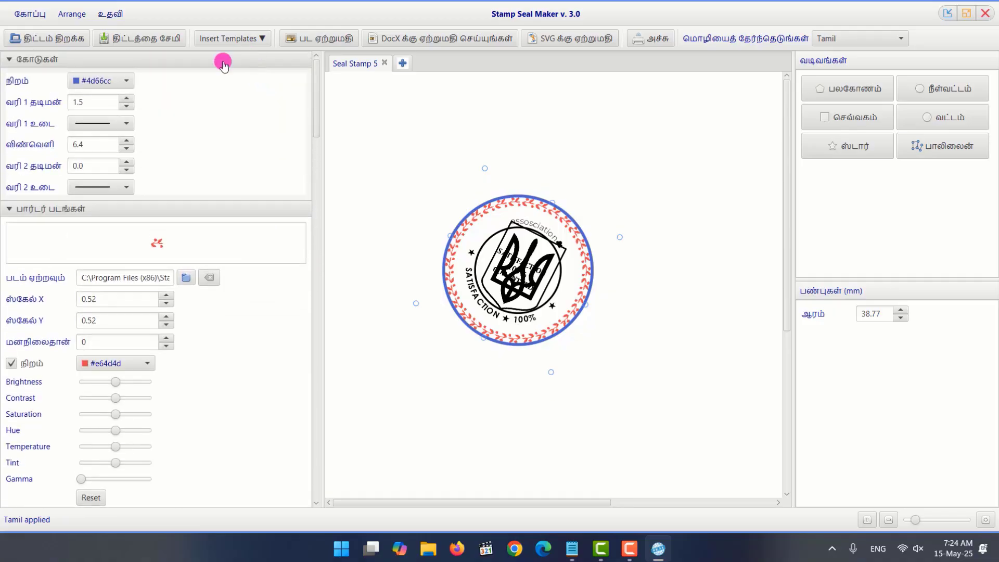
Switch the interface language back to English
click(827, 39)
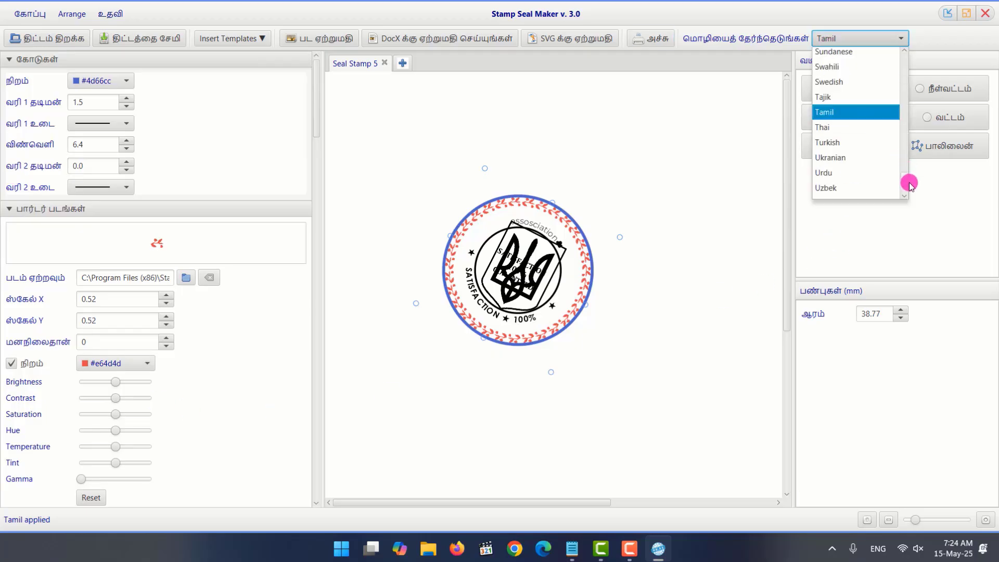
scroll(876, 80, up, 15)
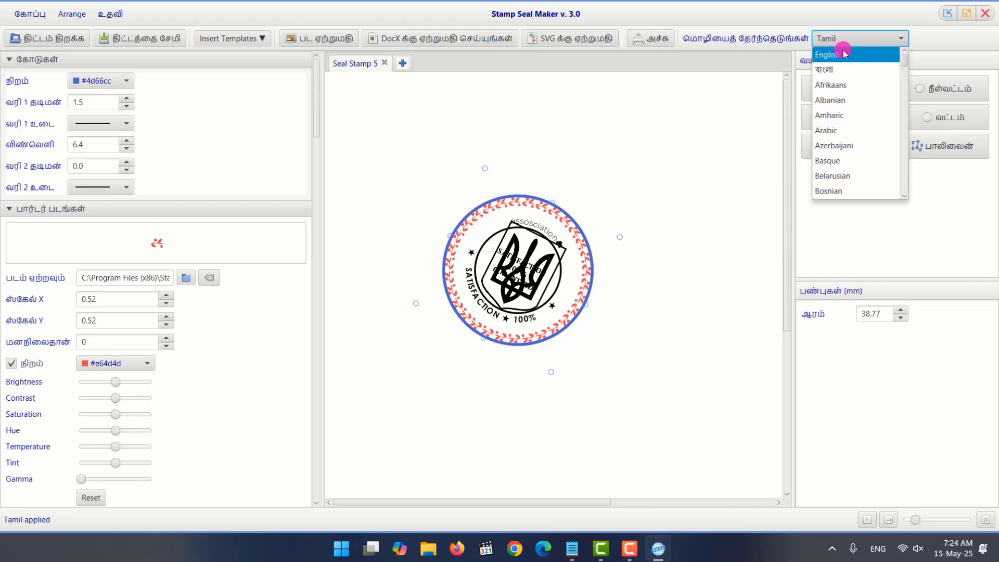
click(843, 53)
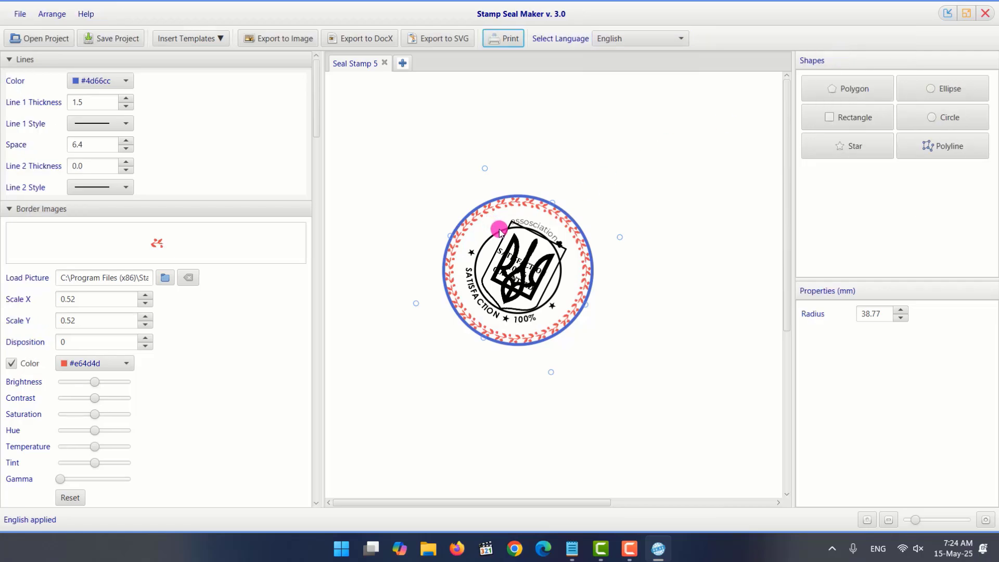
Add a star shape to the Seal Stamp 5 canvas, select it and delete it
click(836, 155)
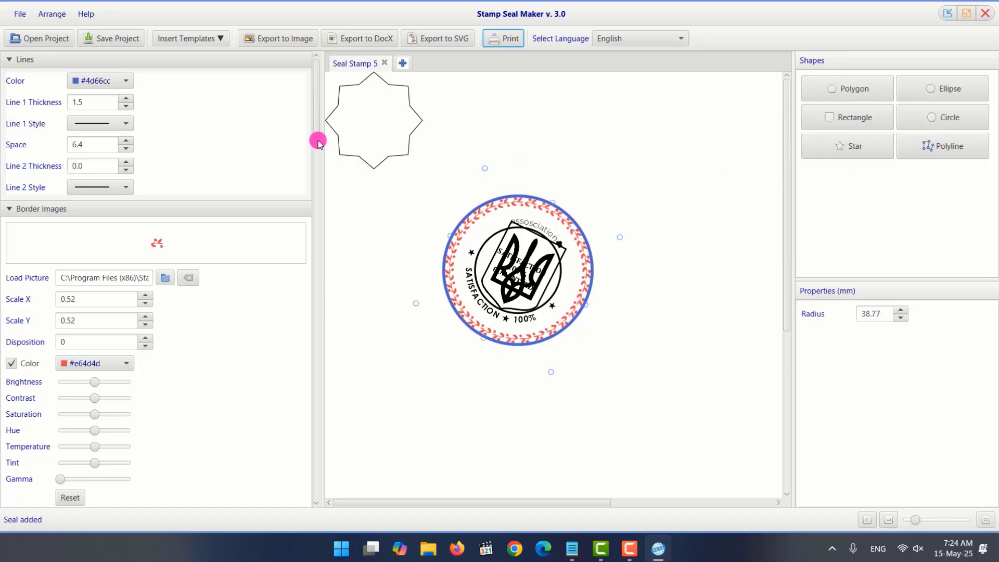
click(362, 134)
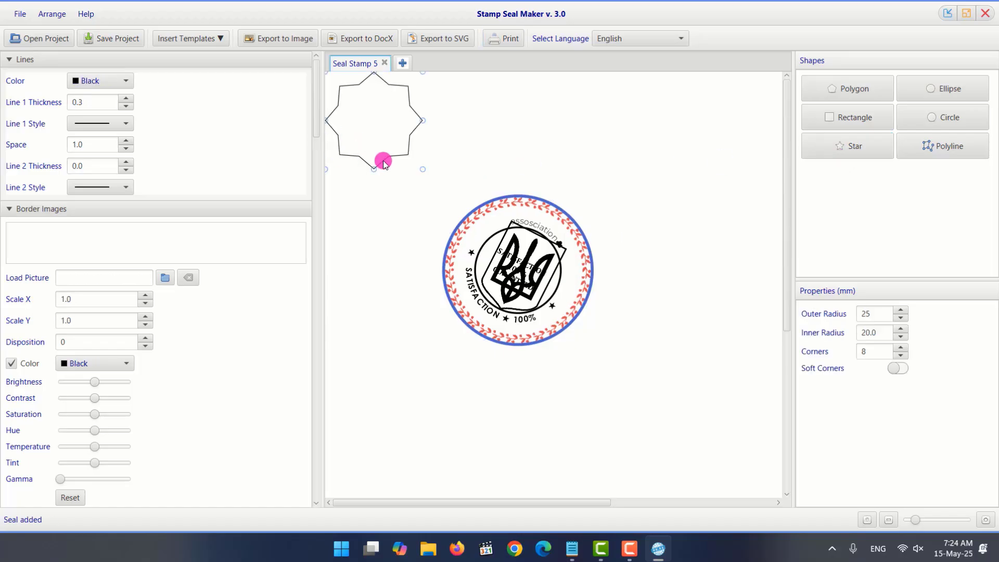
key(Delete)
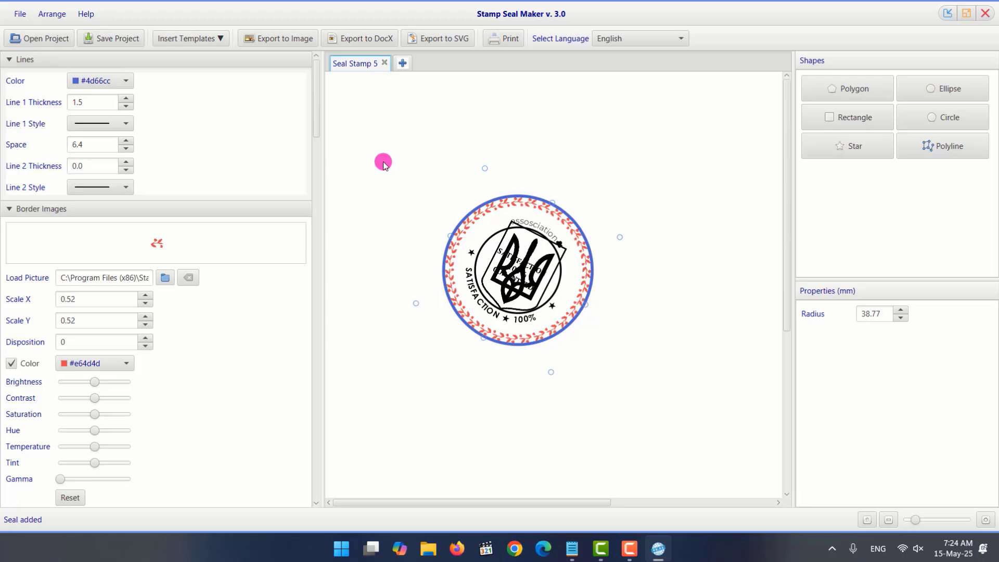